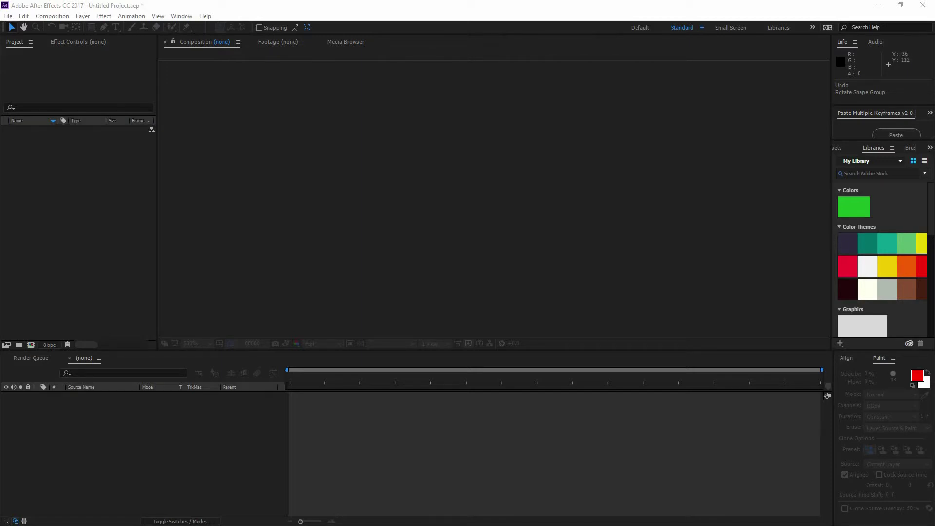
Create an 800 x 600 px composition named Sample at 30 fps, 60 frames long, with a white background.
key("ctrl+n")
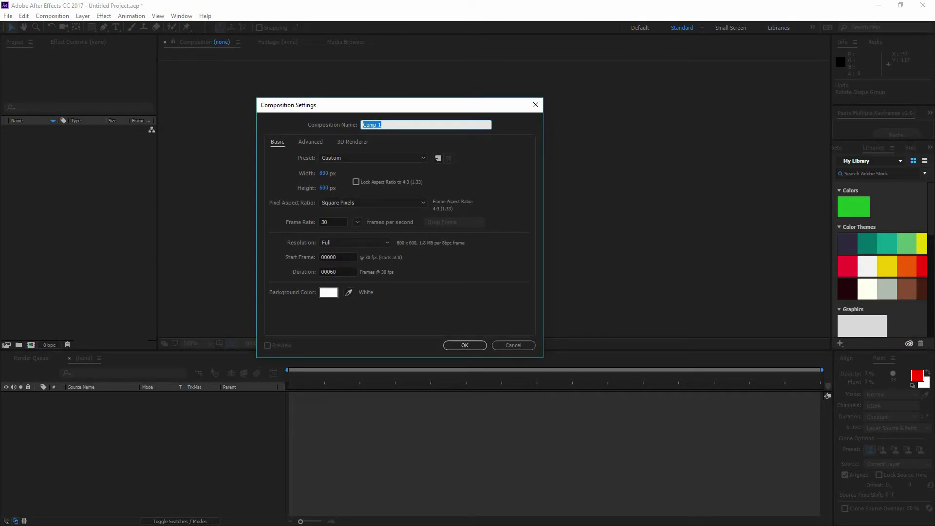
type("Sample")
left_click(330, 293)
left_click(571, 101)
left_click(458, 343)
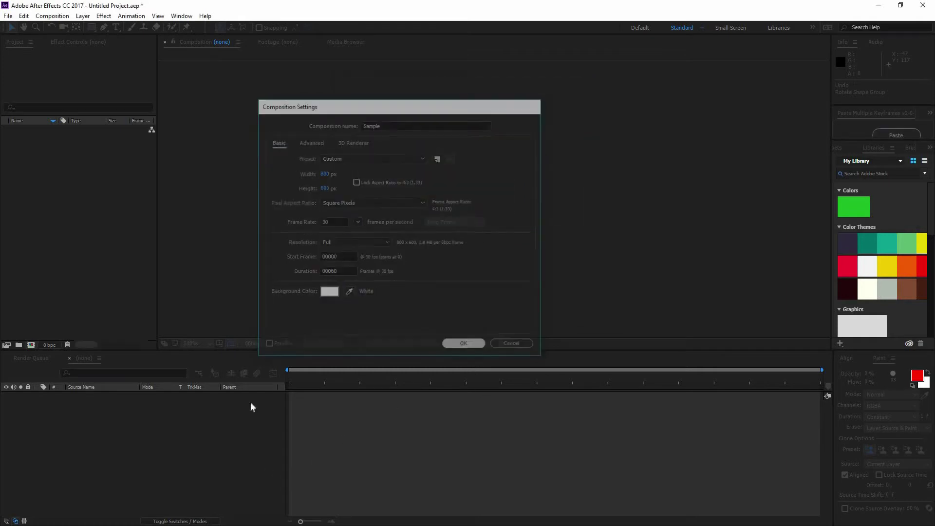
scroll(480, 215, "down", 2)
scroll(478, 210, "up", 2)
key("comma")
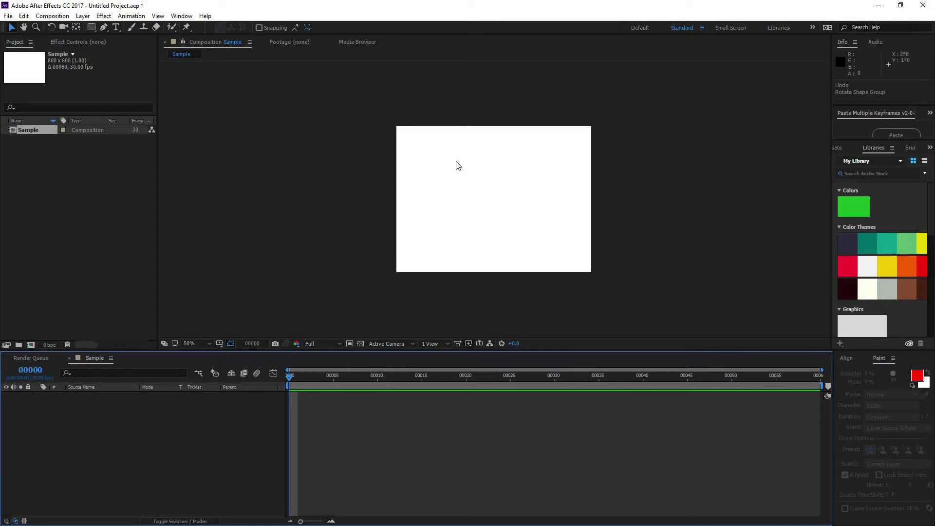
Create a second composition, Comp 1, with a width of 100 px and a height of 100 px.
left_click(58, 337)
left_click(31, 346)
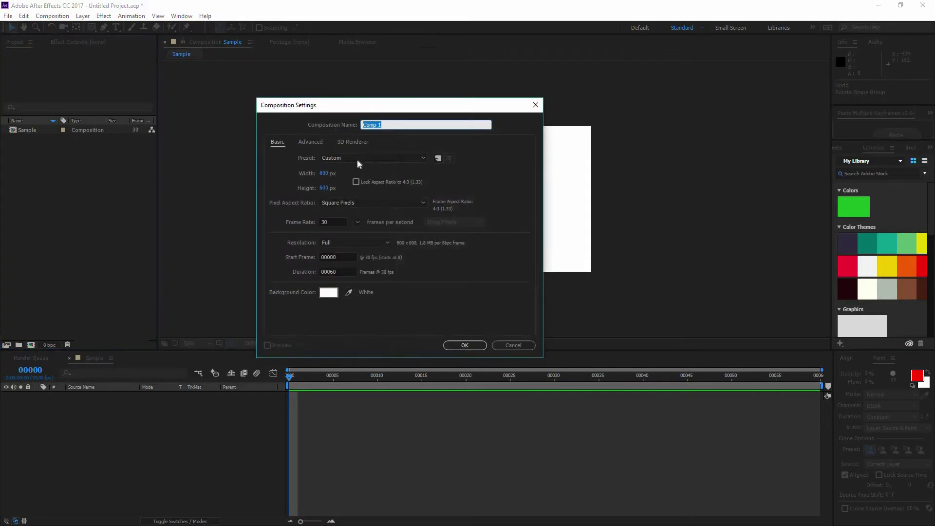
left_click(333, 173)
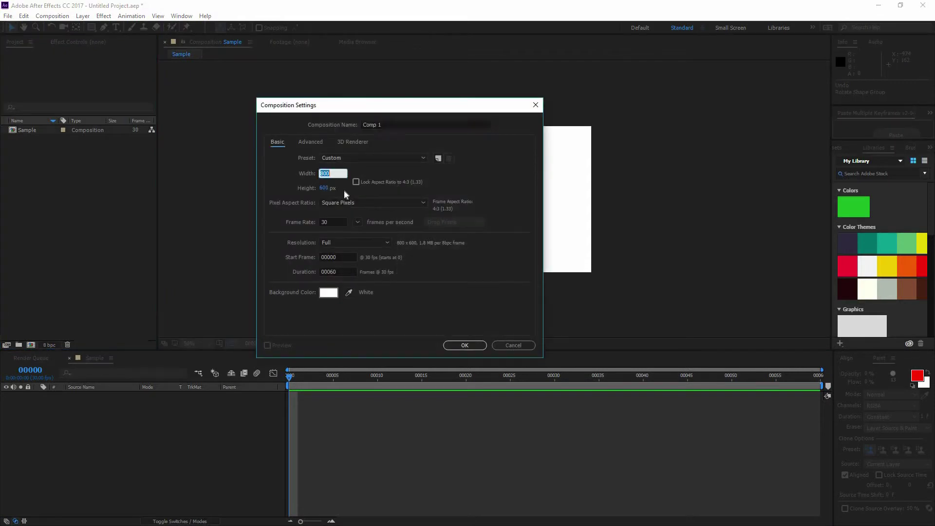
type("100")
left_click(329, 188)
type("100")
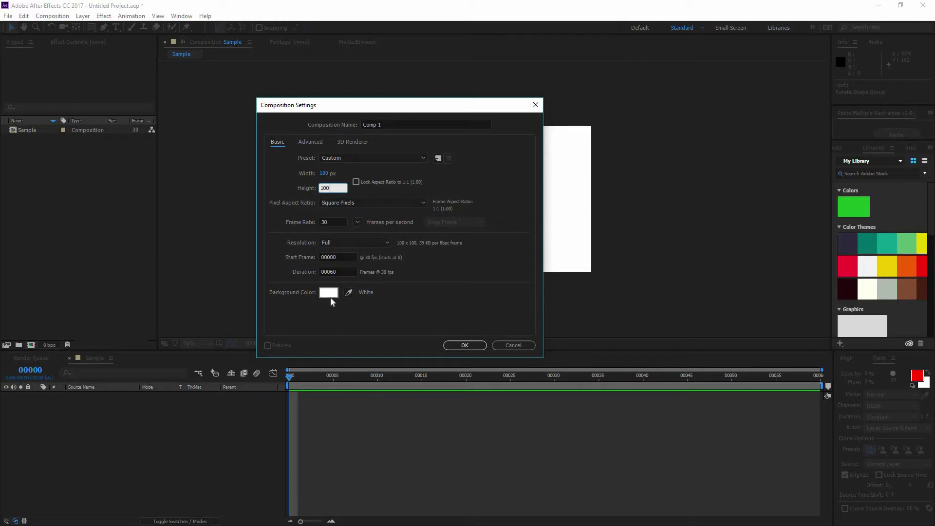
left_click(466, 343)
key("period")
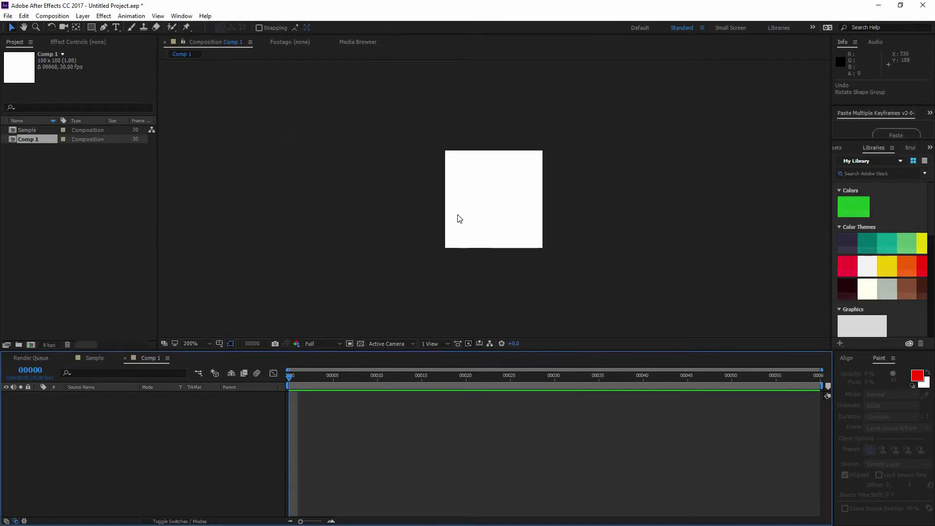
right_click(36, 138)
left_click(151, 244)
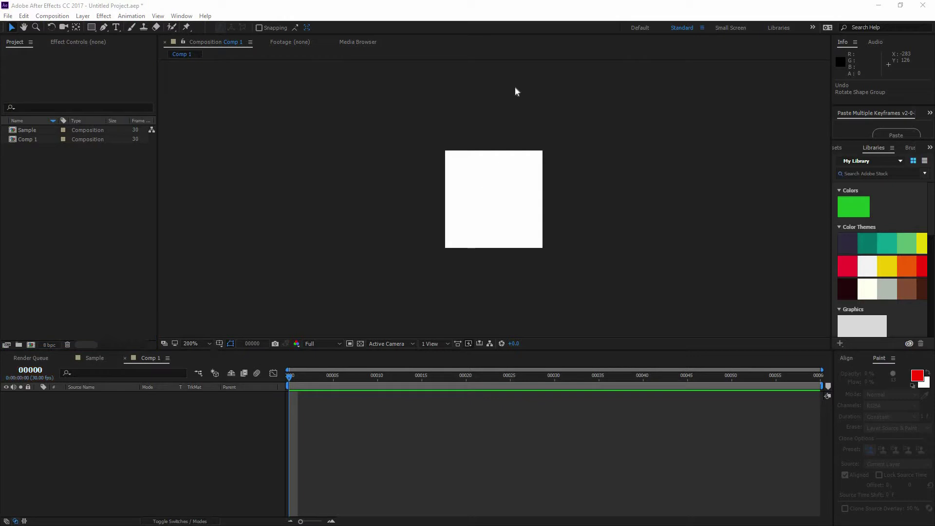
left_click(361, 419)
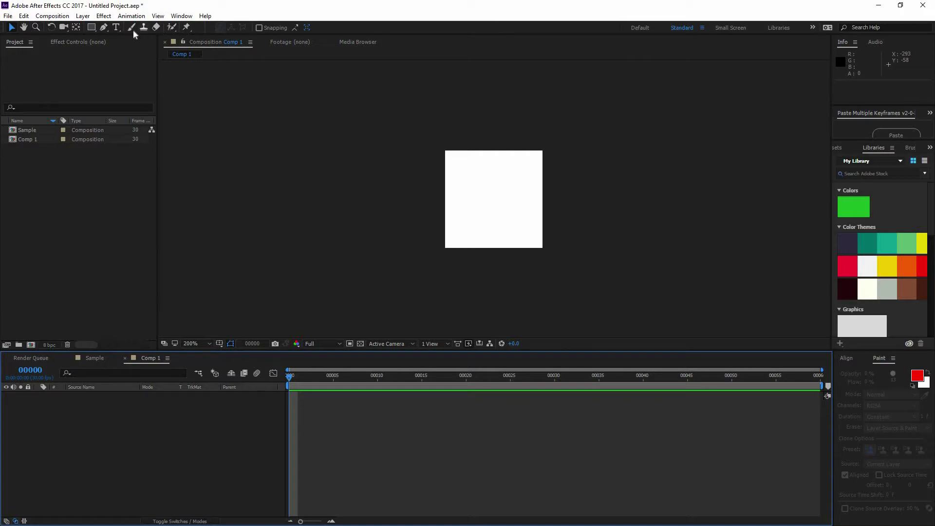
Draw a circle about 66 px in diameter near the middle of Comp 1 with the Ellipse Tool.
left_click(92, 28)
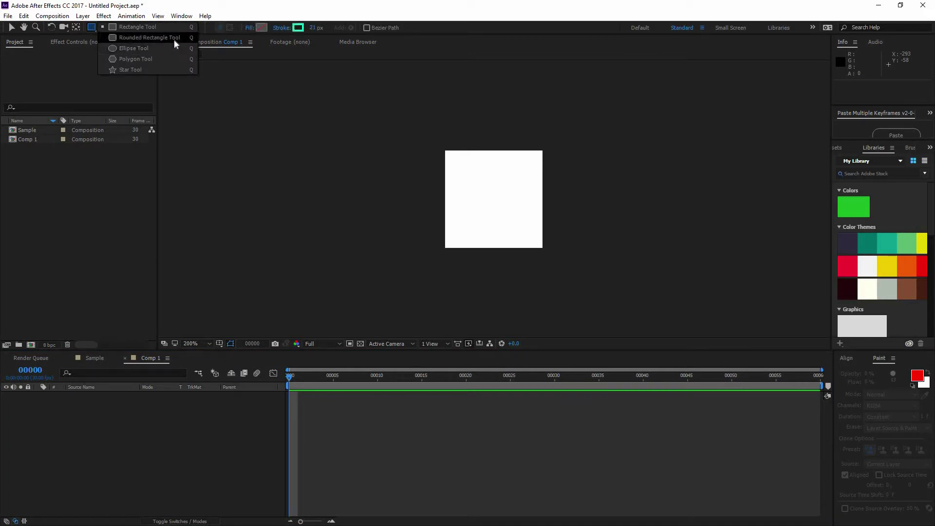
left_click(139, 48)
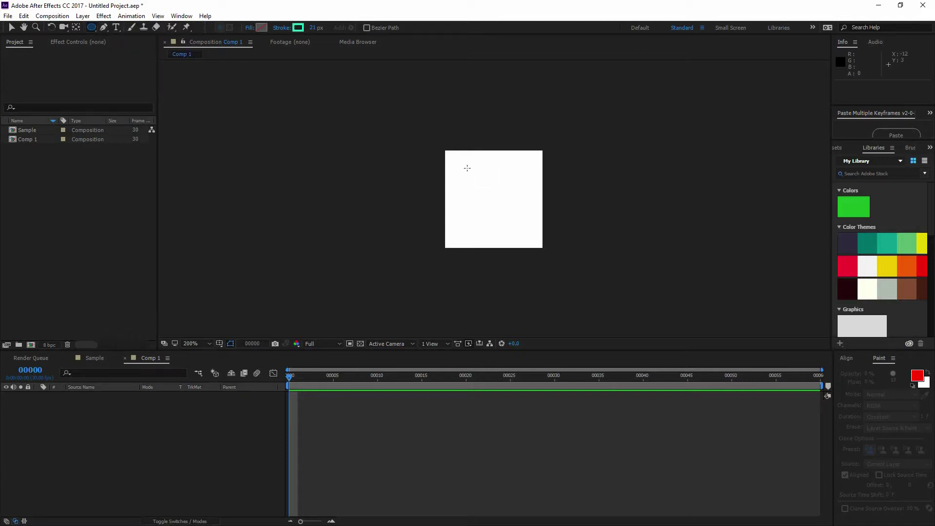
mouse_move(516, 210)
left_mouse_down()
mouse_move(539, 242)
mouse_move(521, 224)
mouse_move(588, 217)
mouse_move(616, 203)
mouse_move(572, 305)
mouse_move(651, 206)
mouse_move(649, 151)
mouse_move(636, 203)
mouse_move(645, 179)
left_mouse_up()
mouse_move(626, 230)
left_mouse_down()
mouse_move(568, 273)
mouse_move(589, 261)
mouse_move(569, 273)
mouse_move(587, 272)
mouse_move(582, 286)
mouse_move(530, 233)
left_mouse_up()
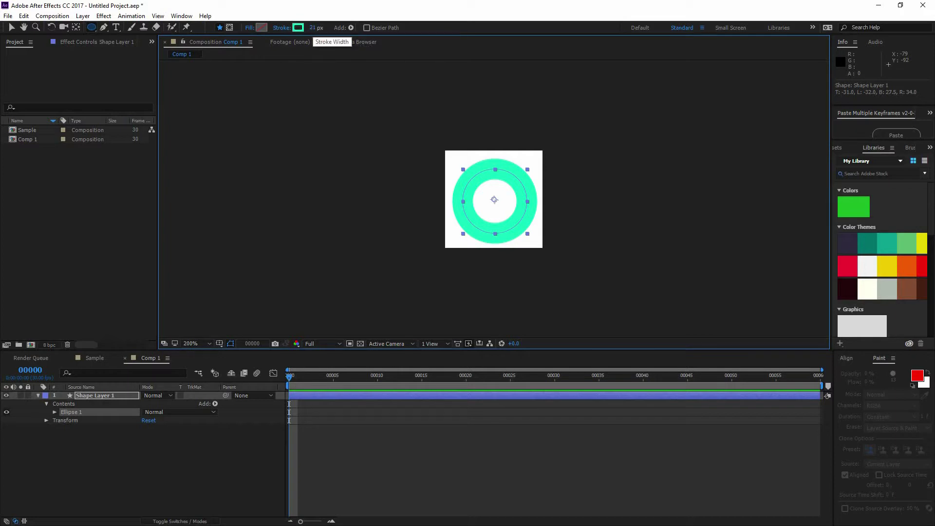
Set the circle's stroke width to 3 px.
left_click(312, 29)
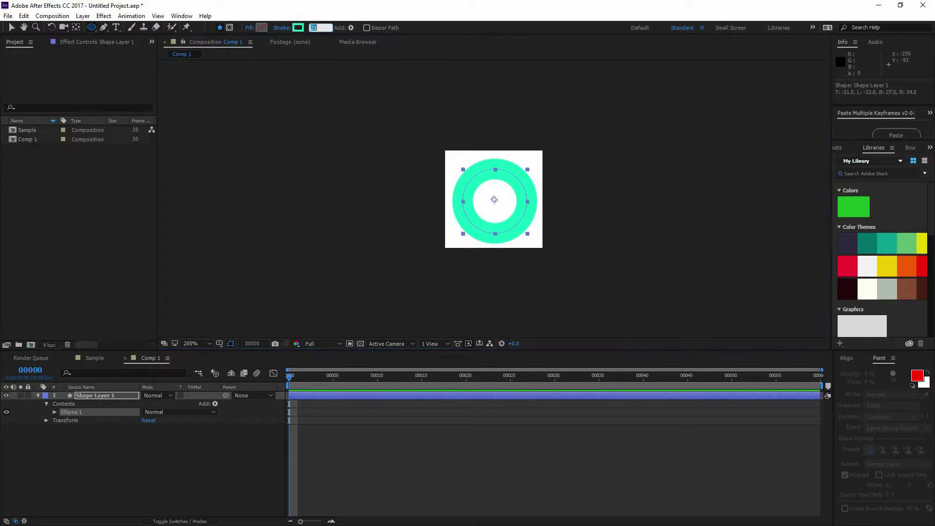
type("3")
key("Return")
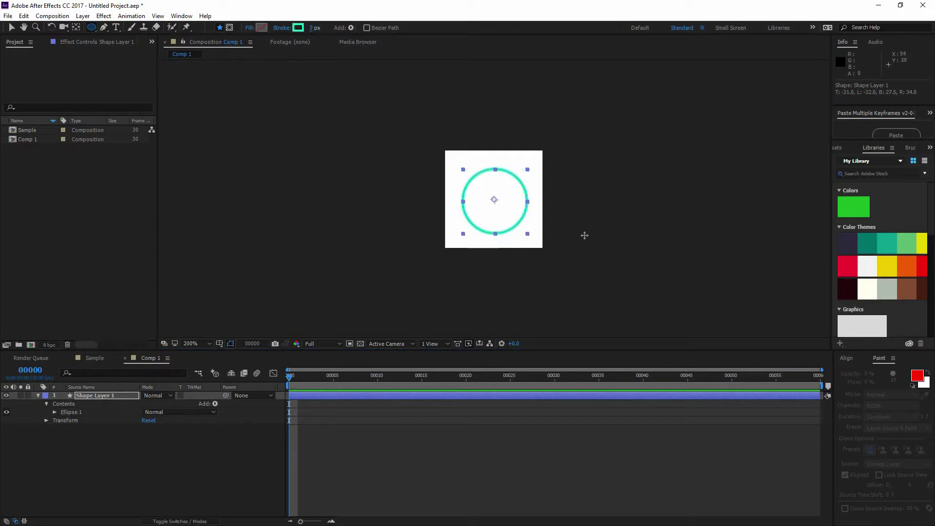
key("period")
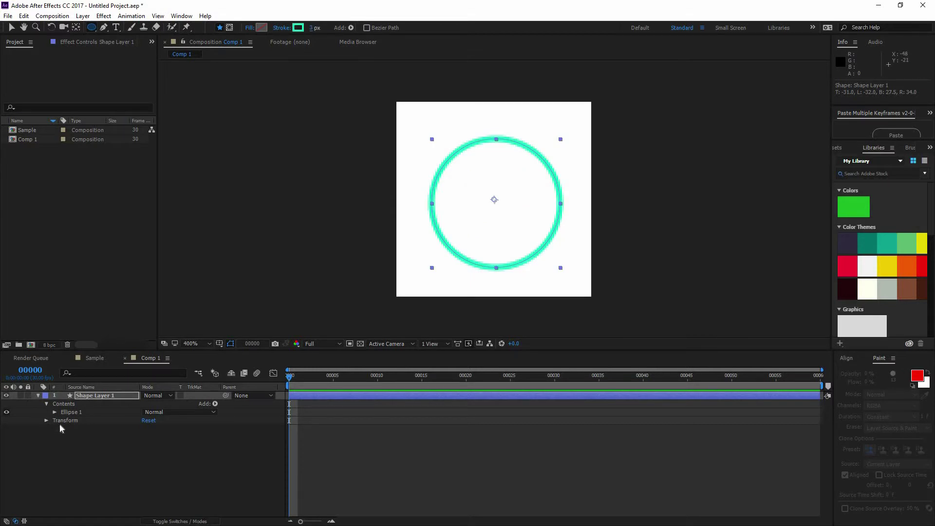
Expand the ellipse's stroke properties and change the stroke color to light grey.
left_click(54, 413)
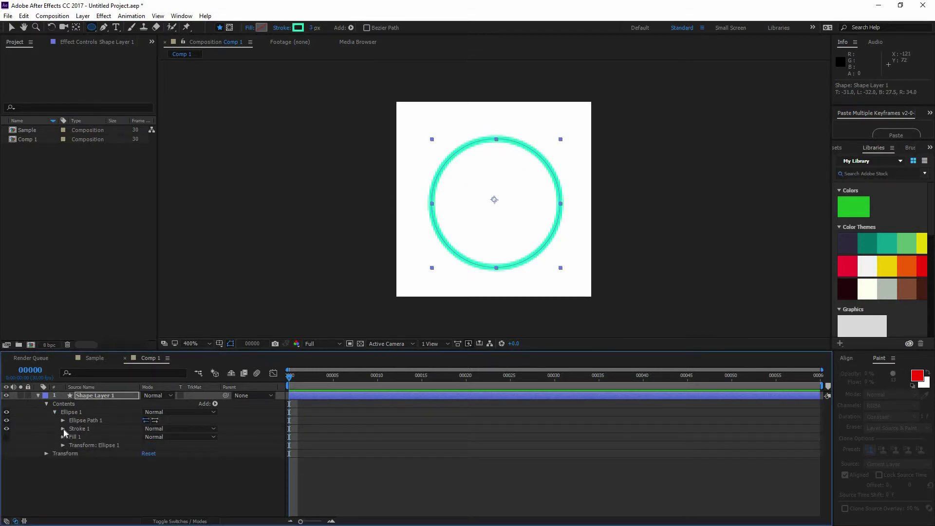
left_click(63, 428)
left_click(100, 462)
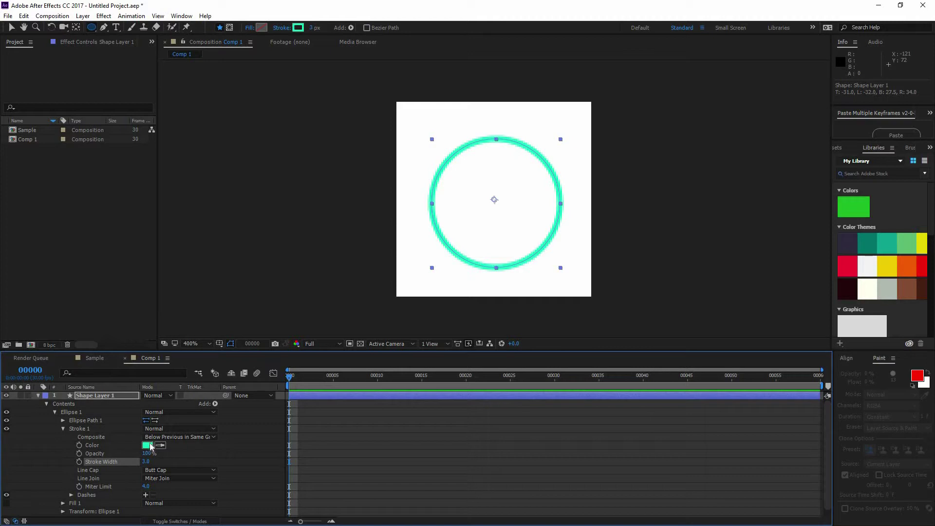
left_click(300, 28)
left_click_drag(350, 115, 321, 114)
left_click(550, 102)
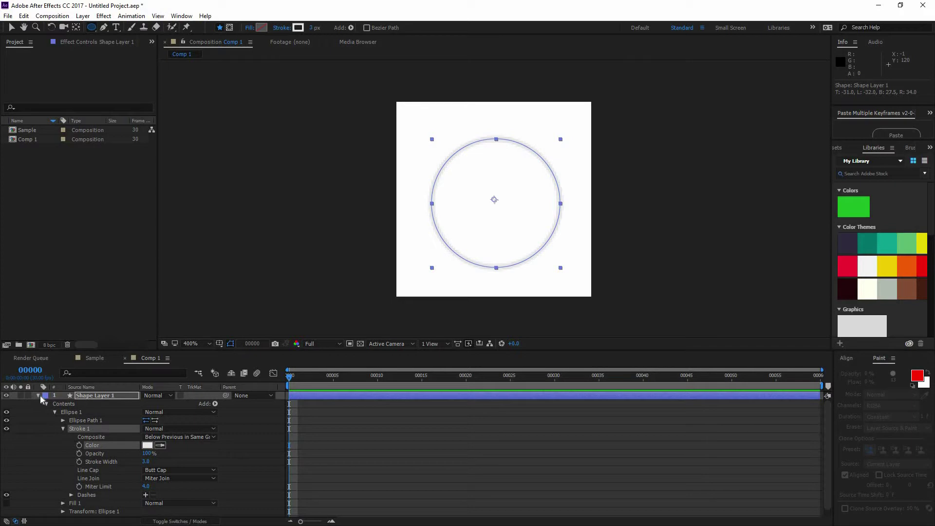
Set the Ellipse Path size of the circle to 55 x 55.
left_click(54, 413)
left_click(55, 412)
left_click(63, 420)
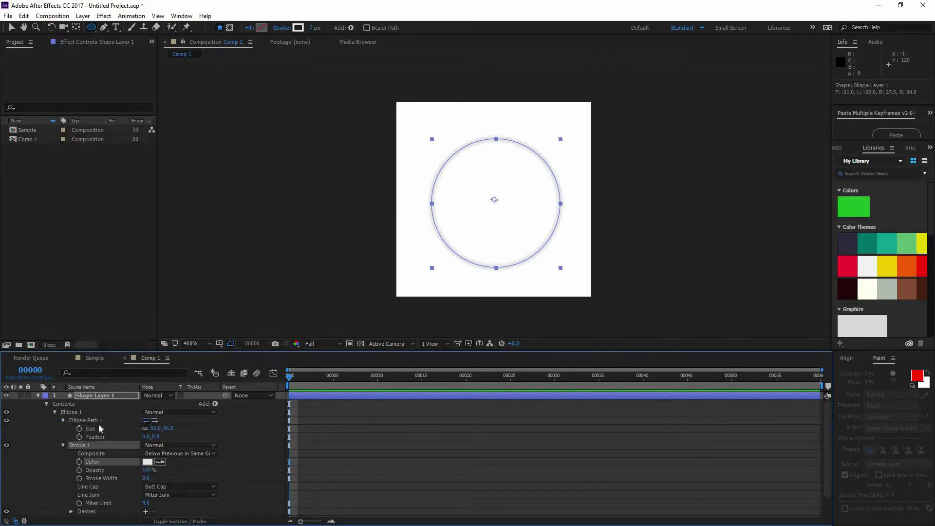
left_click(156, 428)
type("55")
key("Return")
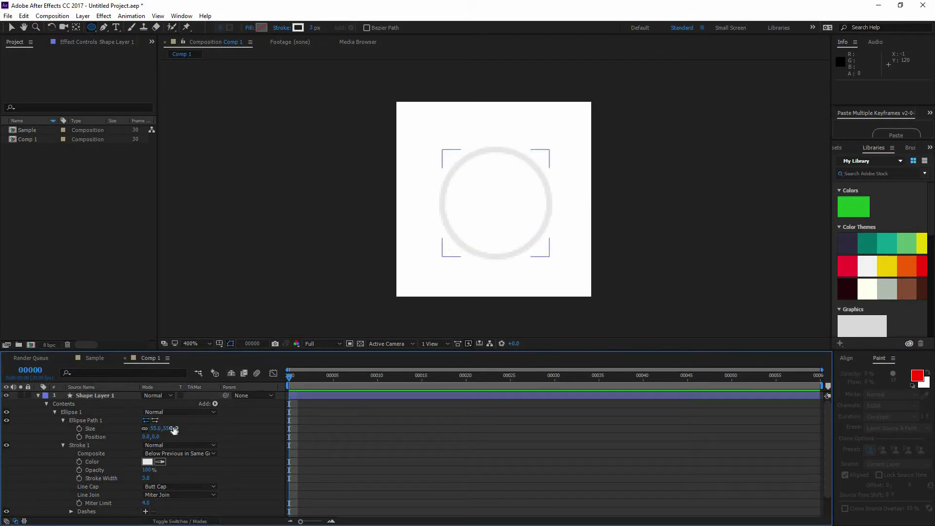
Center Shape Layer 1 horizontally and vertically within the composition.
left_click(464, 247)
left_click(12, 28)
left_click(107, 395)
left_click(106, 395)
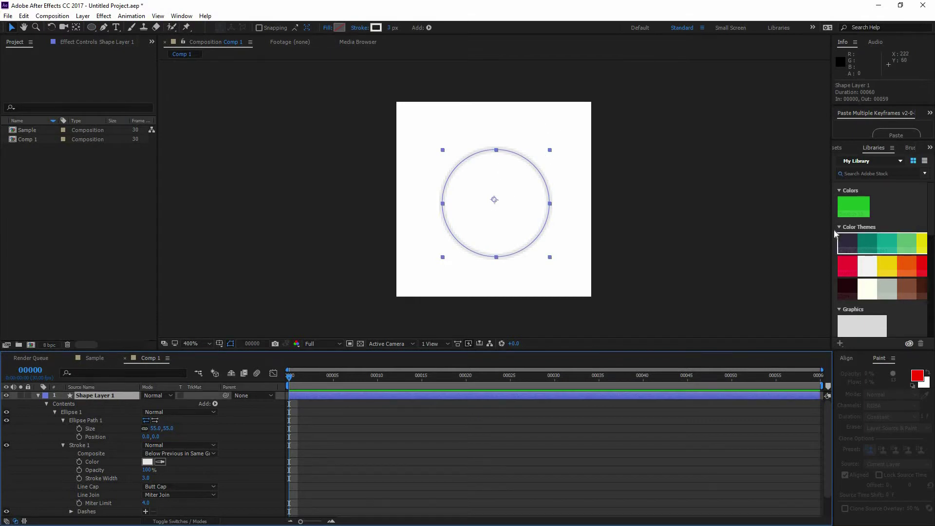
left_click(847, 358)
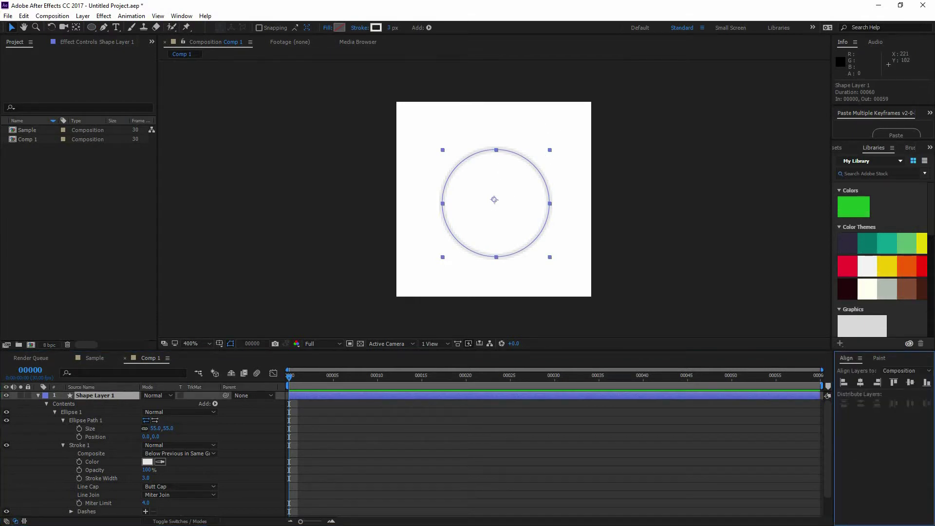
left_click(183, 17)
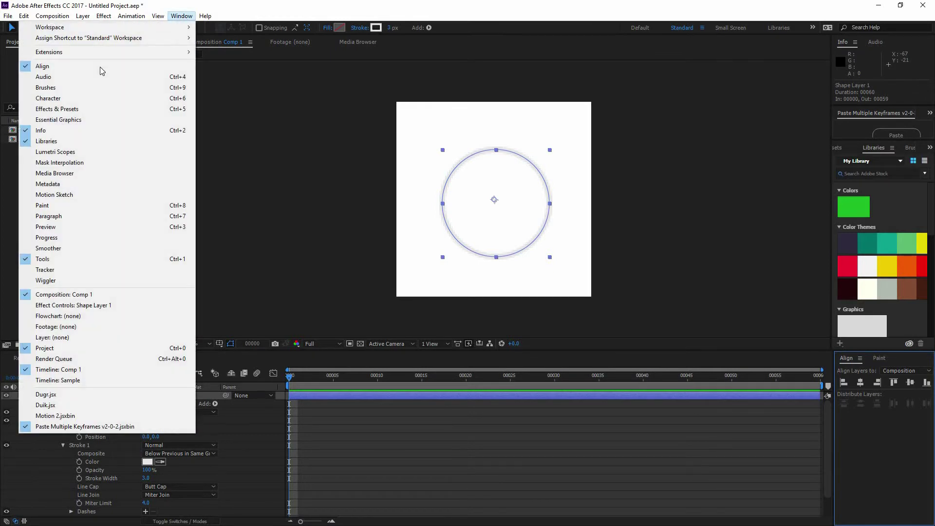
left_click(869, 398)
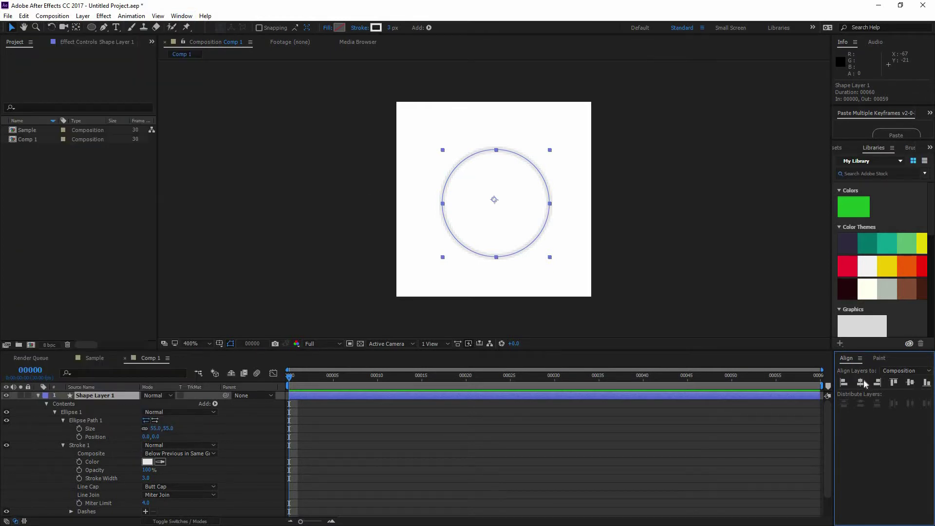
left_click(863, 384)
left_click(910, 383)
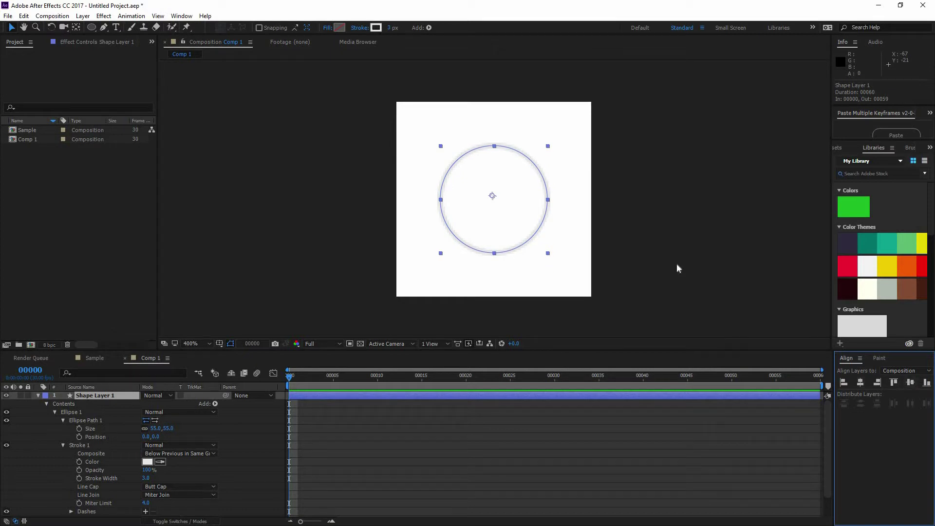
left_click(567, 219)
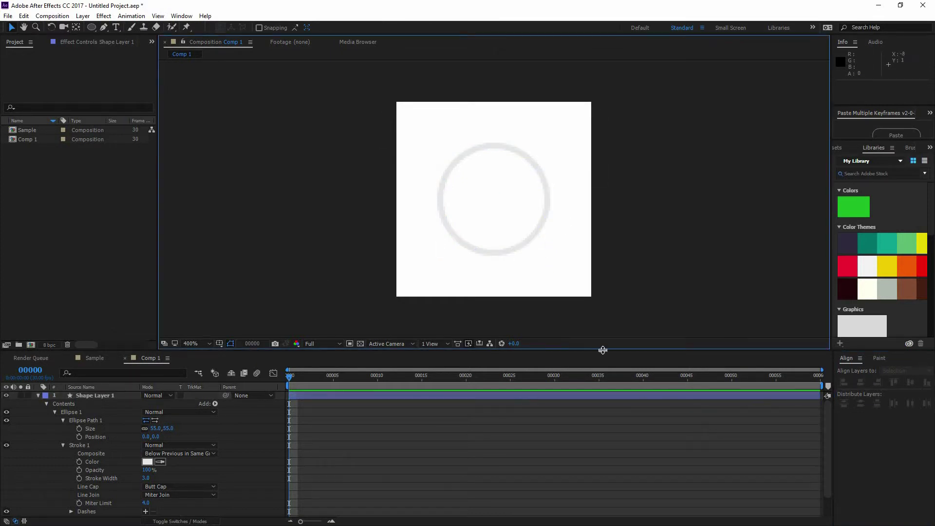
Collapse the properties of Shape Layer 1 and set its stroke width to 4 px.
left_click(102, 396)
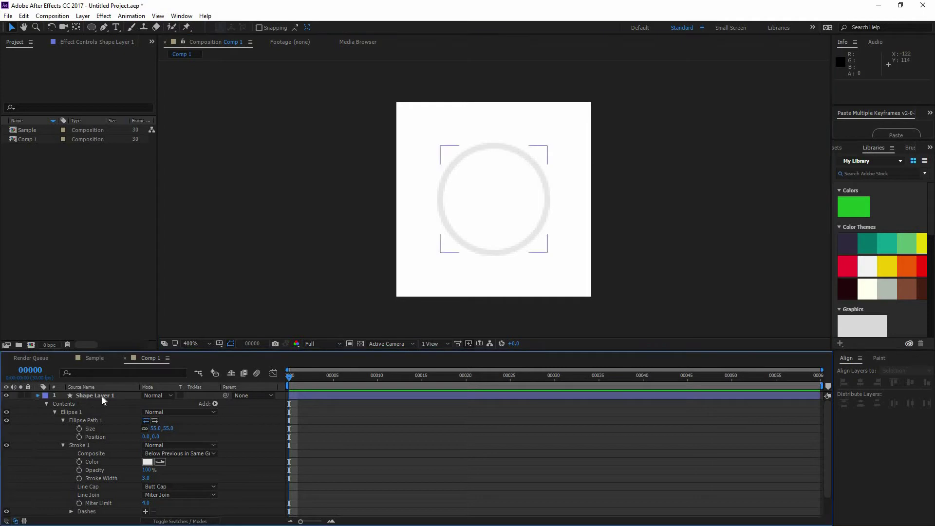
key("u")
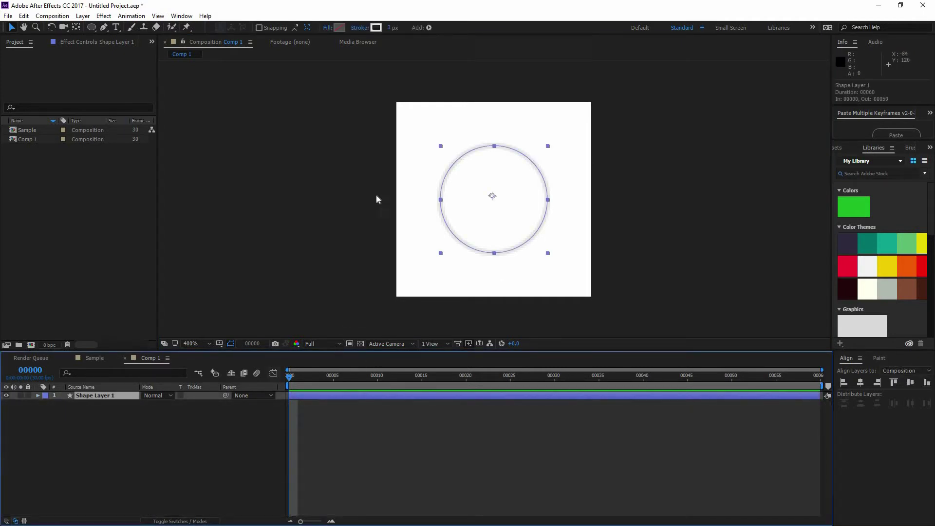
left_click(391, 28)
type("4")
left_click(513, 446)
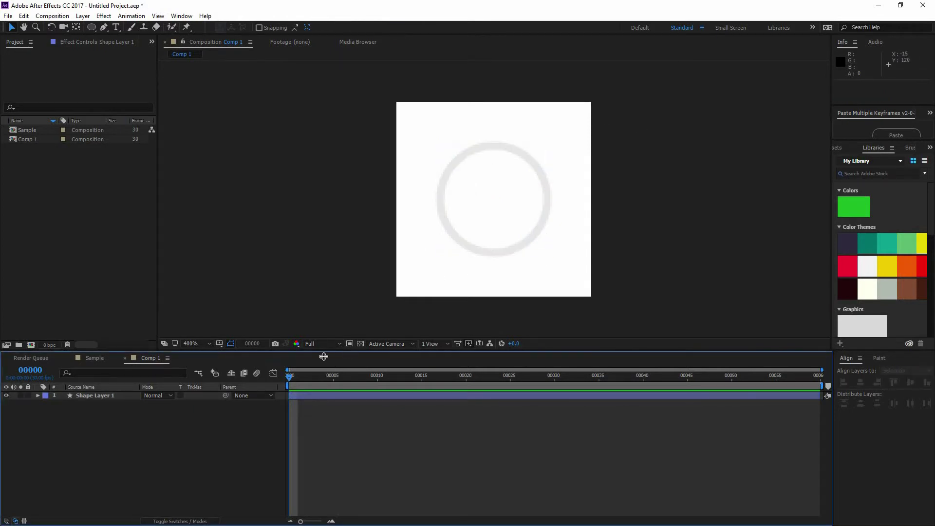
Duplicate Shape Layer 1 by copying and pasting it within Comp 1.
left_click(103, 397)
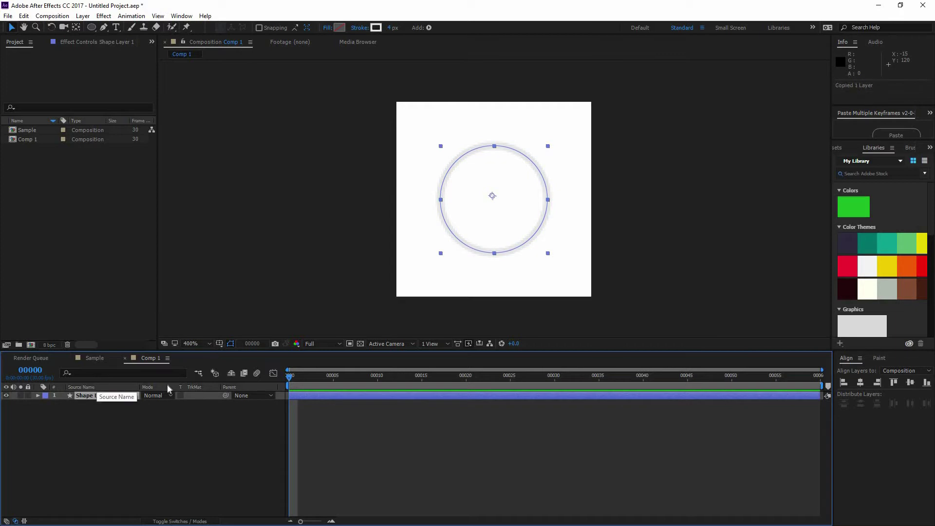
key("ctrl+v")
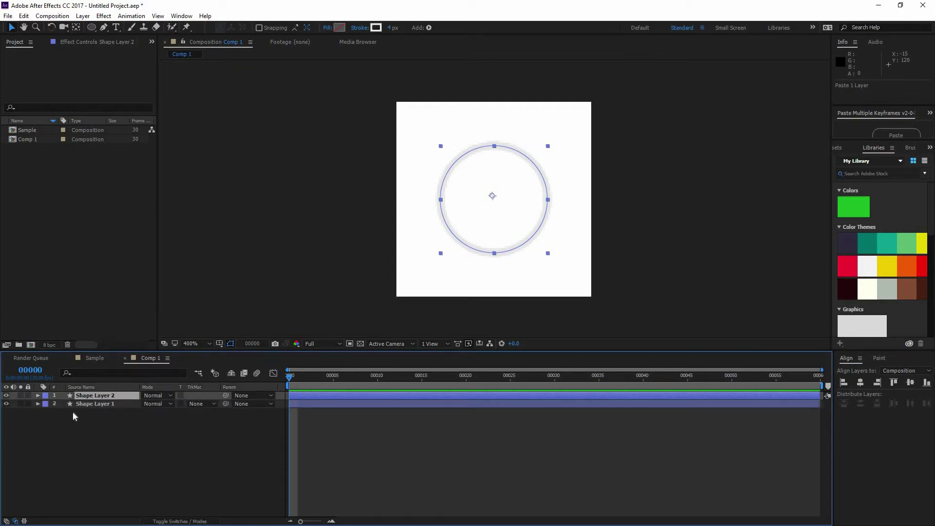
Move the original Shape Layer 1 circle toward the canvas's lower-left corner and undo the move.
left_click(101, 408)
left_click(91, 405)
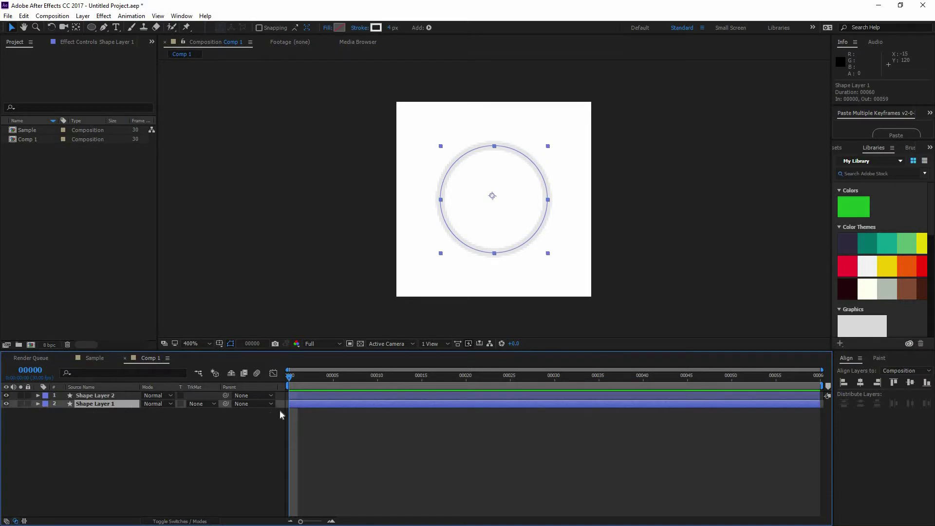
left_click_drag(497, 227, 373, 241)
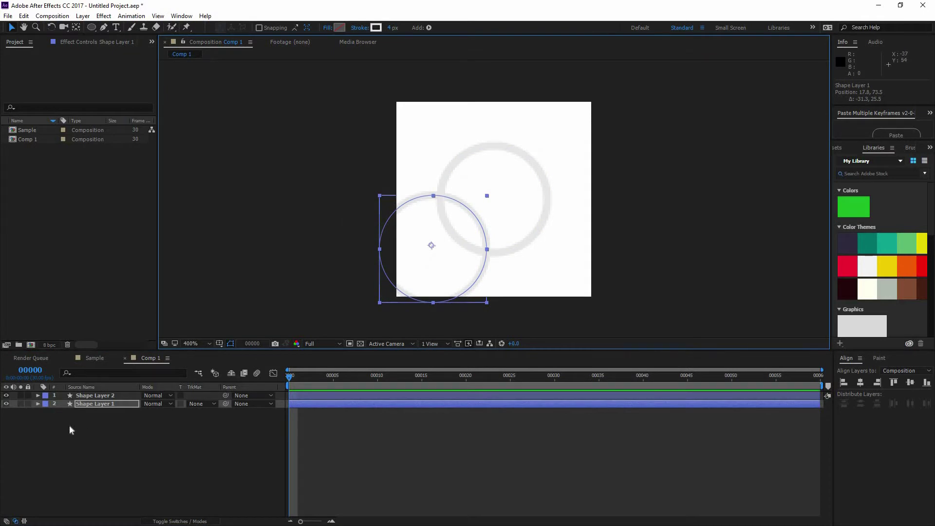
key("ctrl+z")
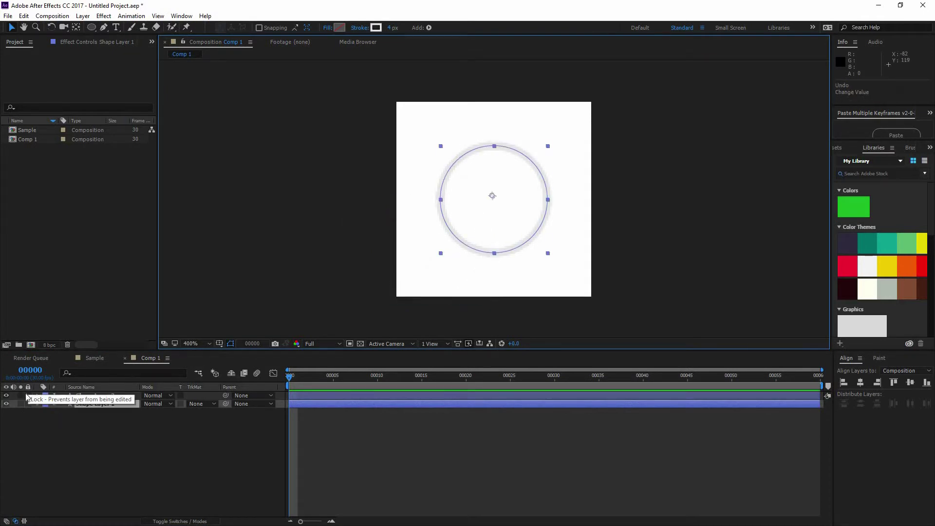
Lock Shape Layer 1 against editing and clear the layer selection.
left_click(28, 404)
left_click(93, 413)
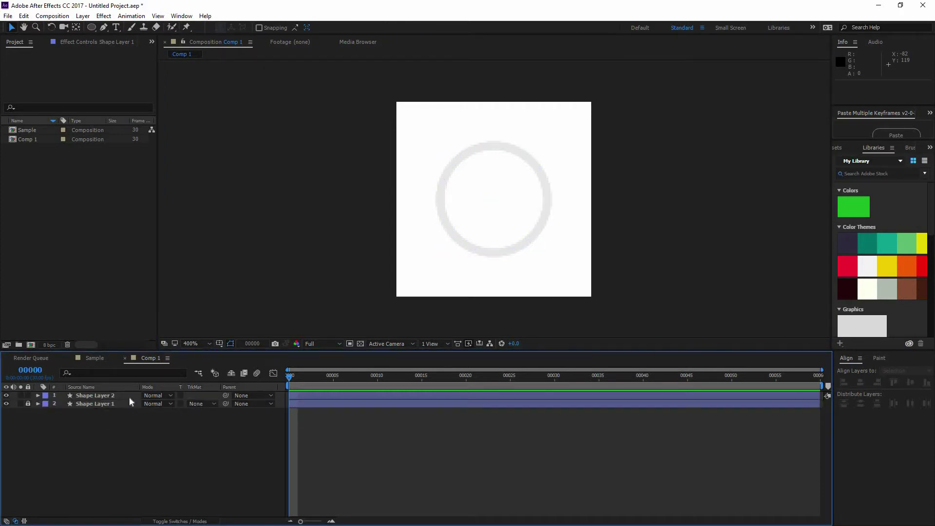
Set the stroke width of Shape Layer 2 to 3 px.
left_click(104, 396)
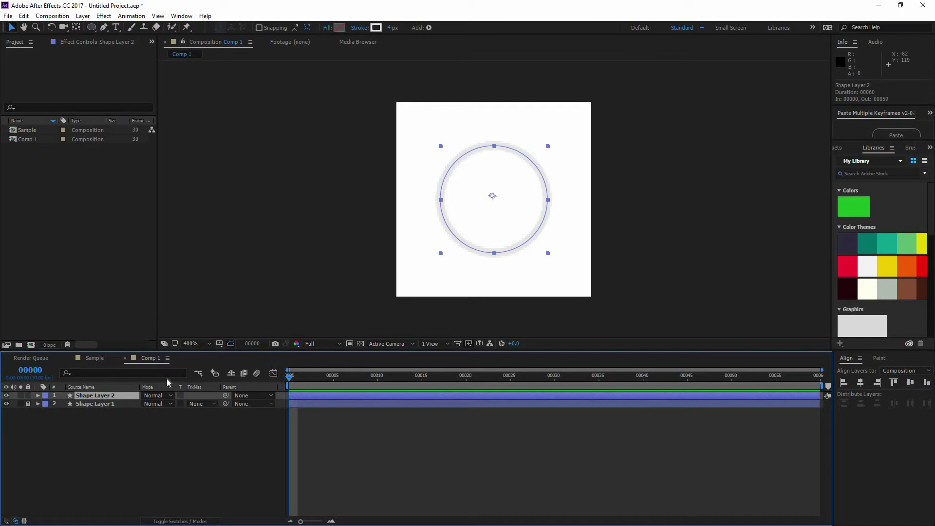
left_click(392, 29)
type("3")
key("Return")
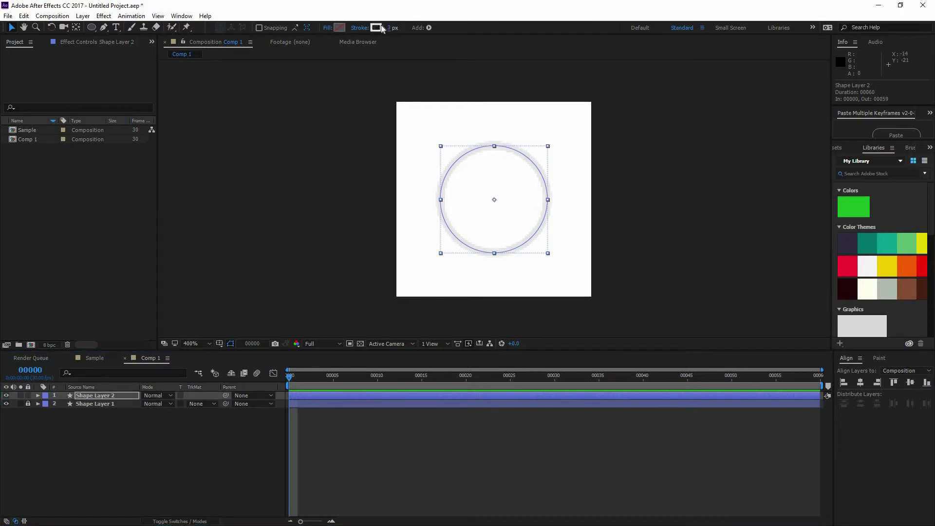
Set the stroke colour of Shape Layer 2 to light blue 64B1FF.
left_click(376, 28)
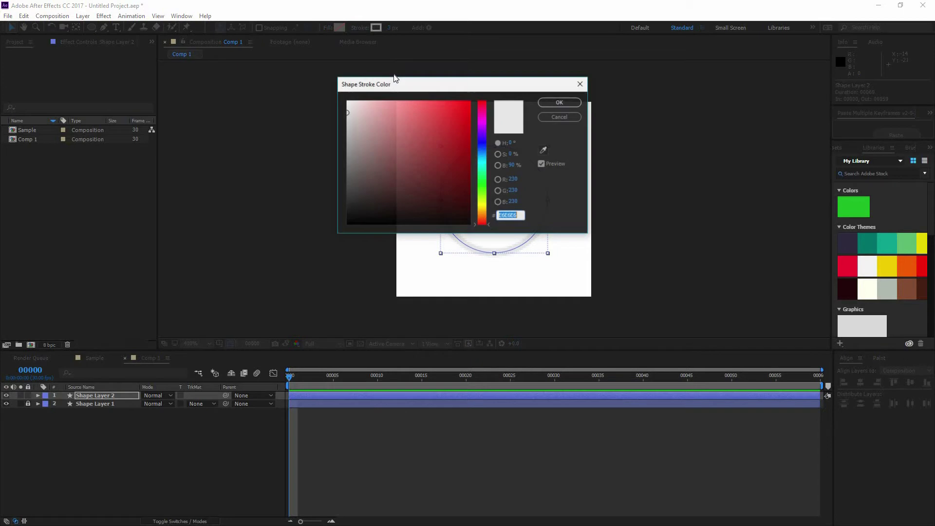
left_click(484, 152)
left_click(421, 101)
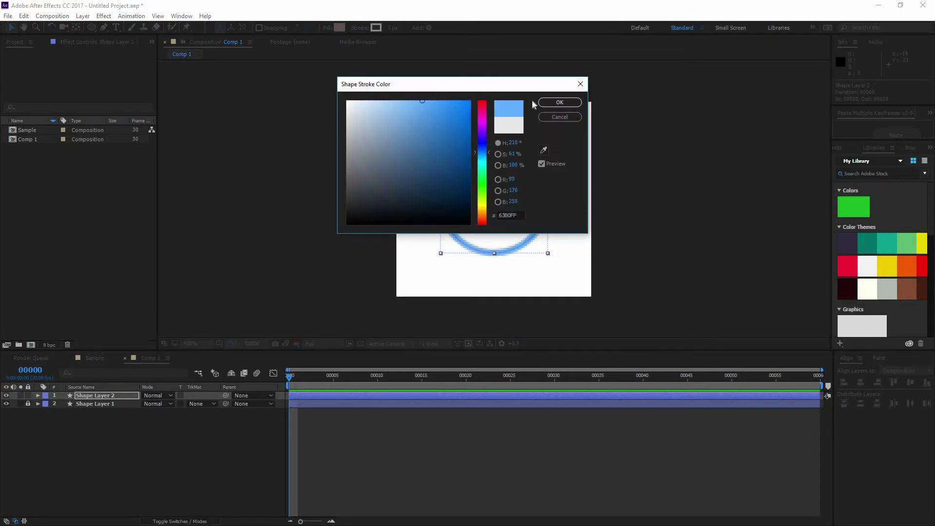
left_click(560, 101)
Change the stroke colour of Shape Layer 2 to a deeper sky blue with a hue of 199°, and inspect the ring up close.
left_click(375, 28)
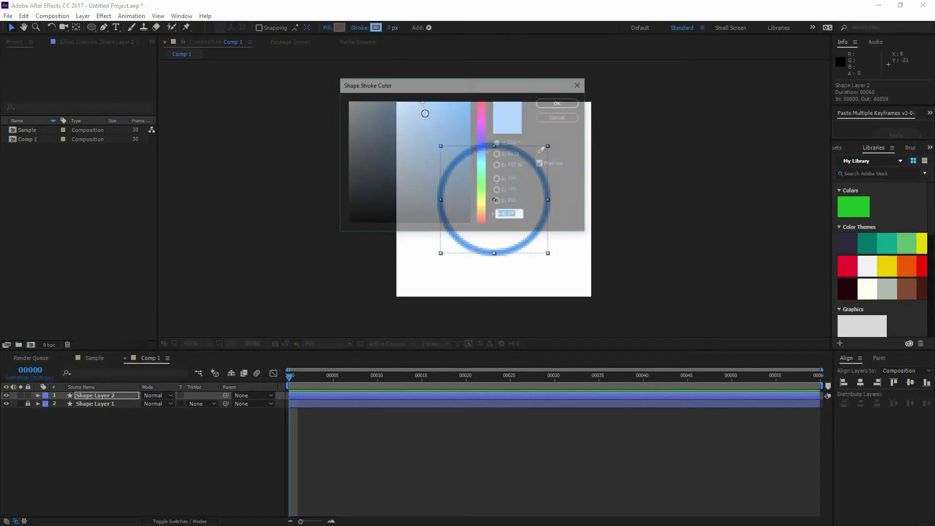
left_click(429, 114)
left_click(438, 107)
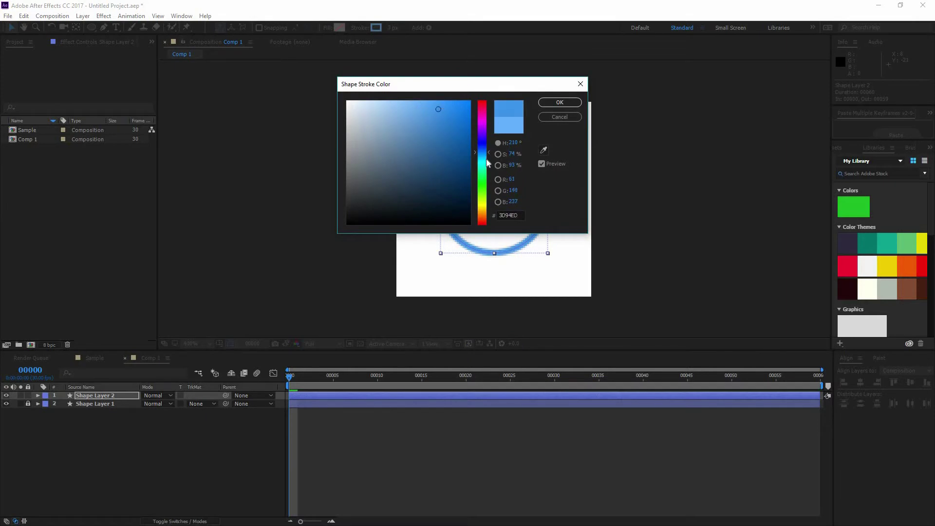
left_click(483, 157)
left_click(482, 154)
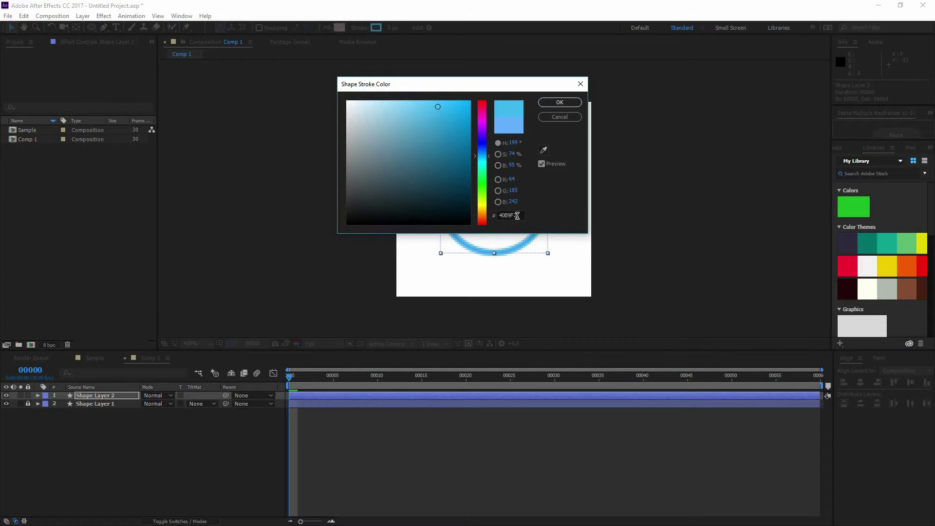
left_click(444, 107)
left_click(560, 103)
left_click(589, 272)
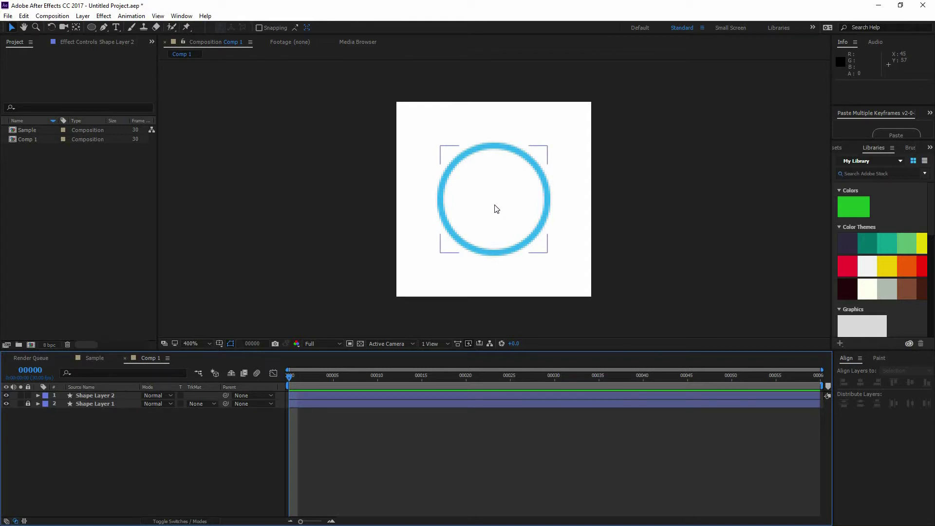
scroll(488, 210, "up", 2)
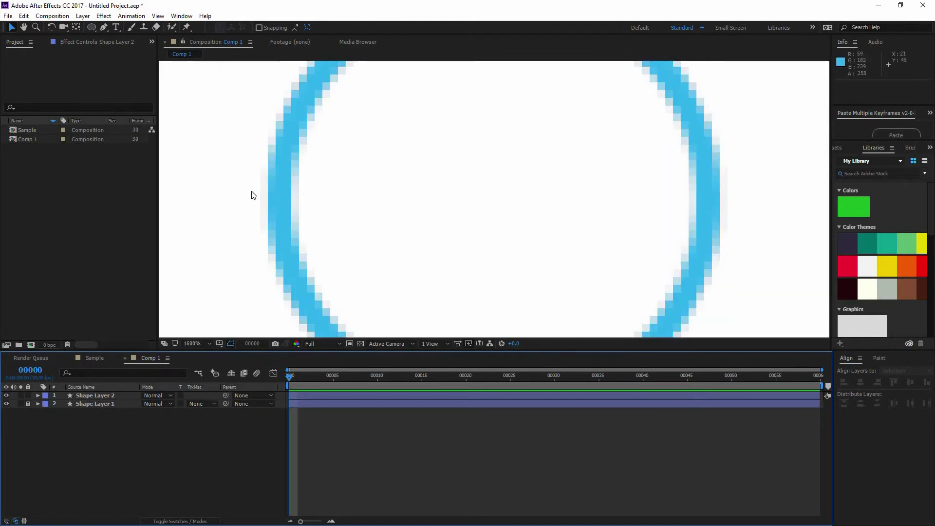
scroll(358, 190, "down", 2)
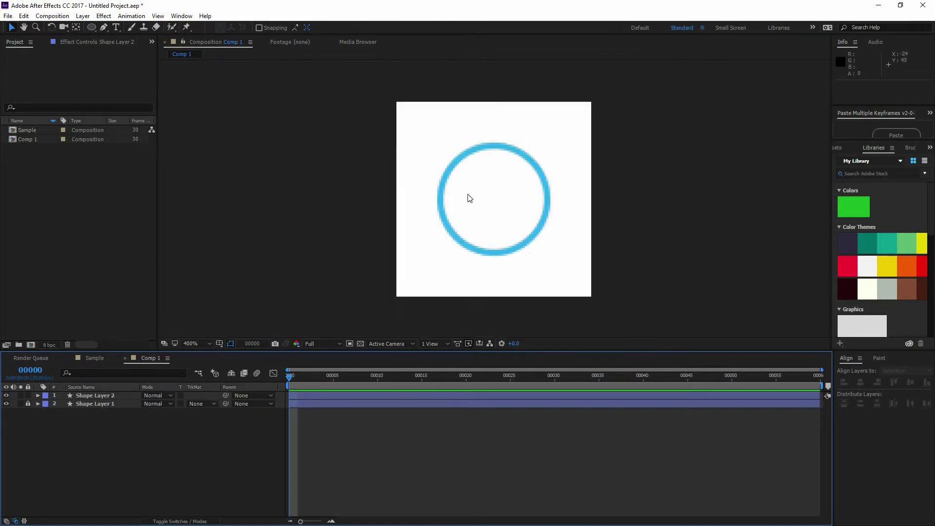
Shift the stroke colour of Shape Layer 2 to cyan 32C9EF and clear the selection.
left_click(86, 395)
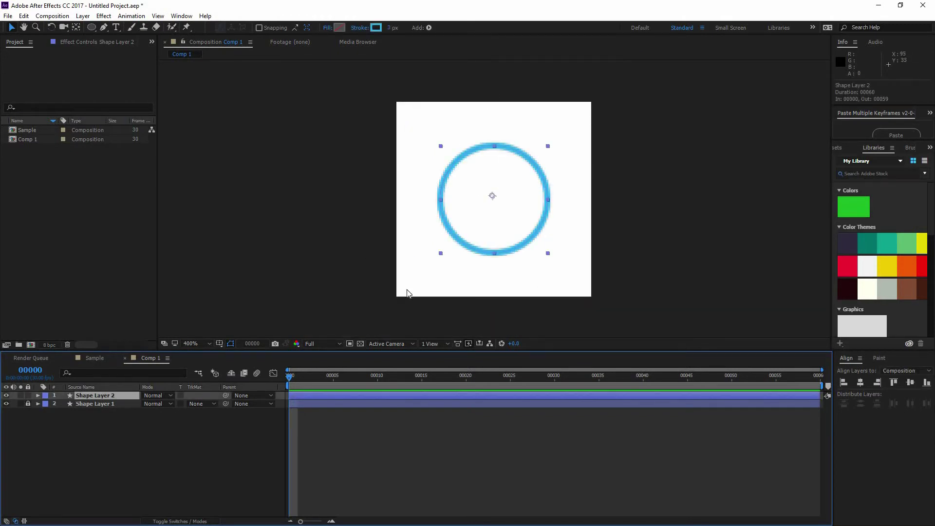
key("period")
left_click(375, 27)
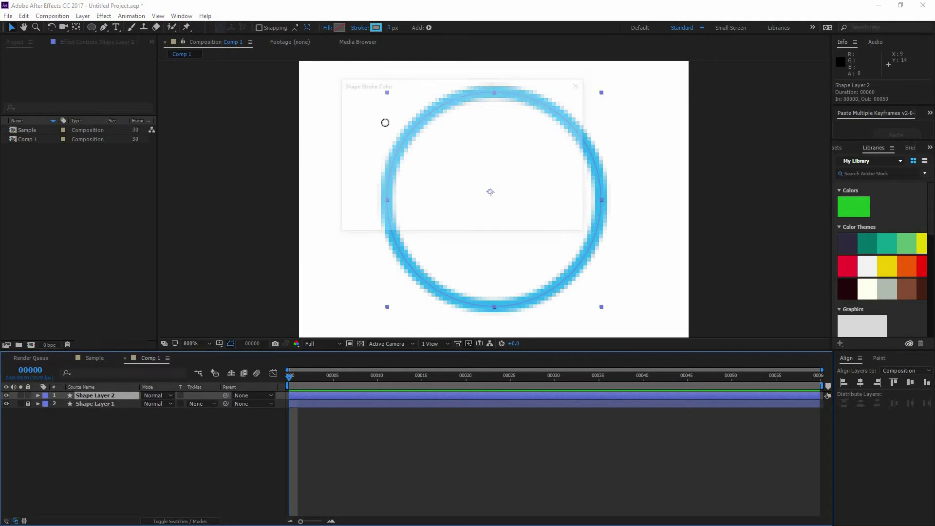
left_click(481, 159)
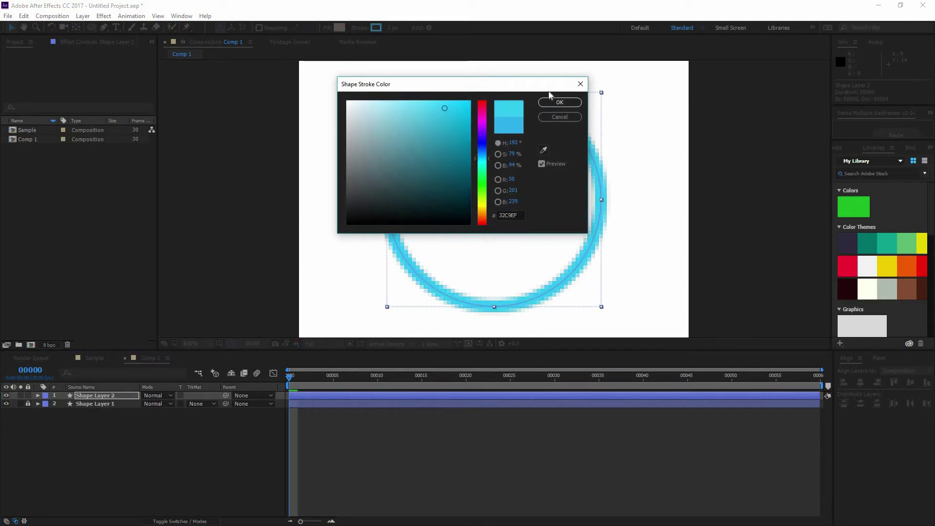
left_click(559, 101)
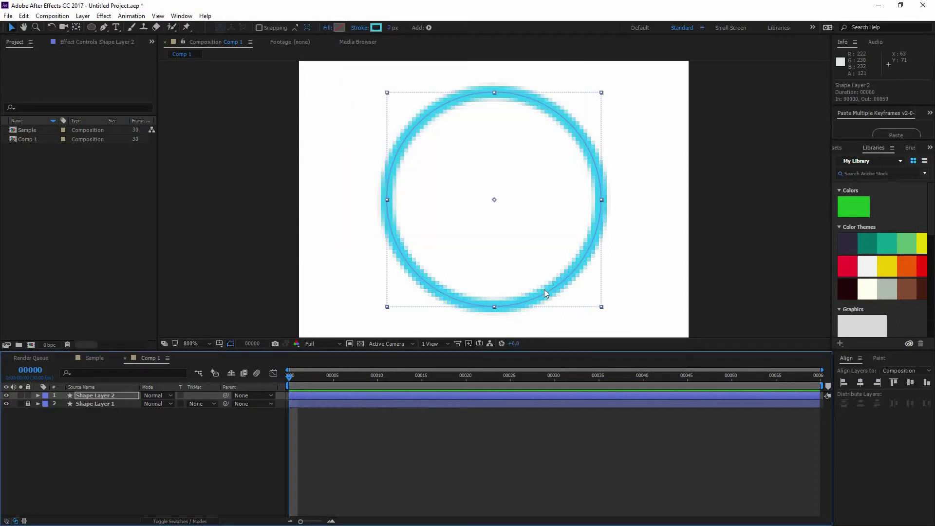
key("comma")
left_click(479, 435)
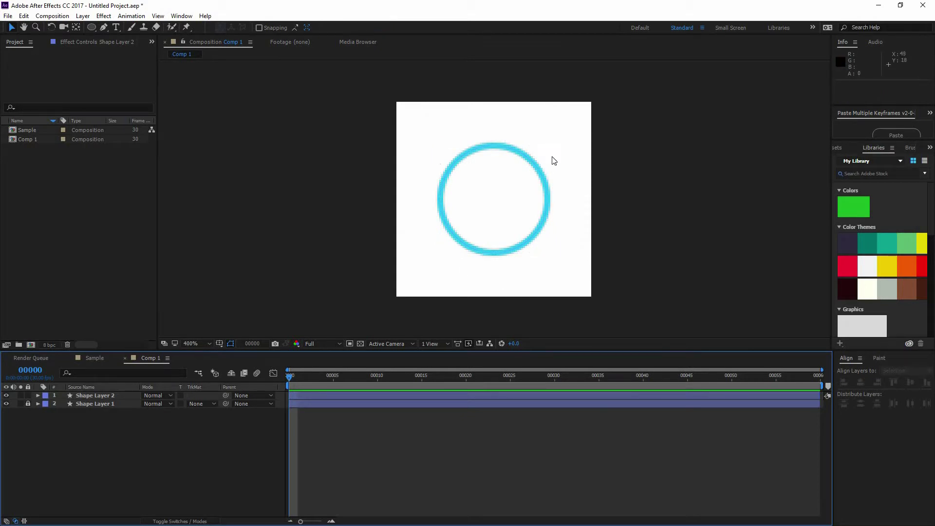
Add a Trim Paths operator to Shape Layer 2 and expand its properties.
left_click(94, 395)
left_click(38, 396)
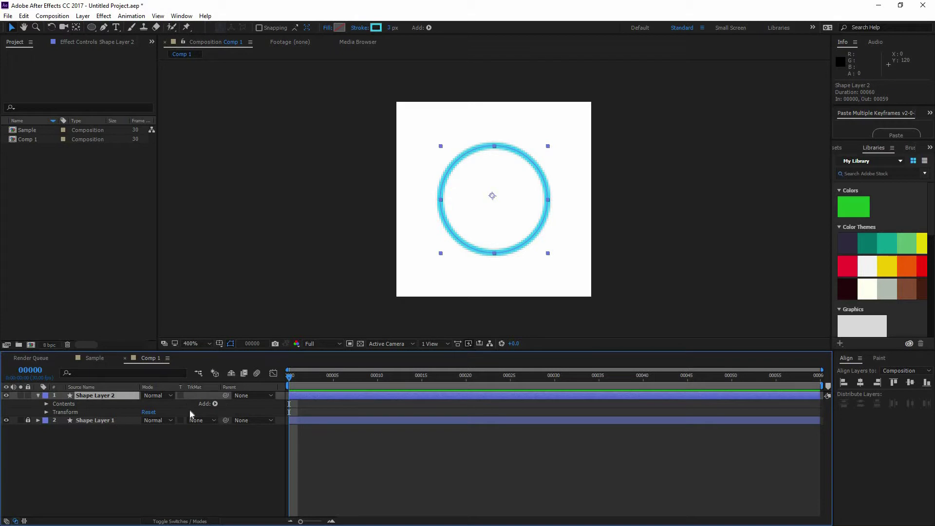
left_click(215, 404)
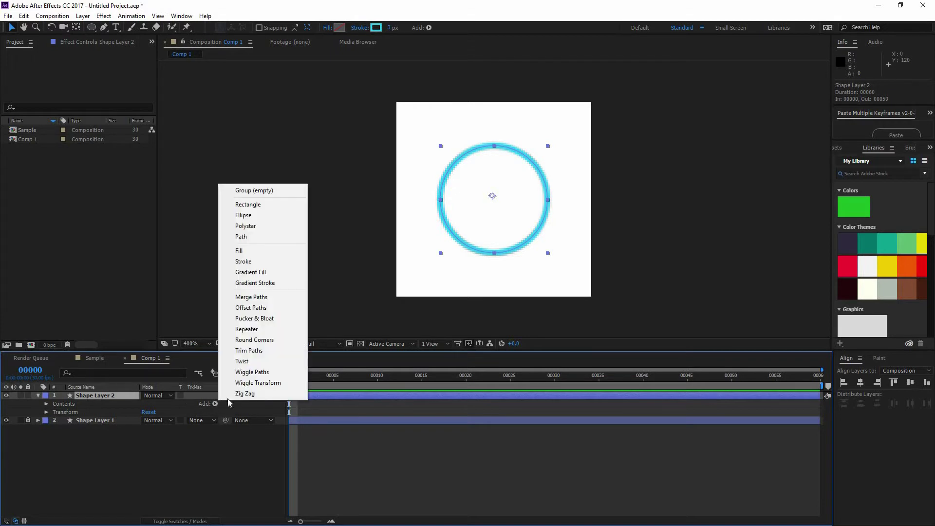
left_click(263, 351)
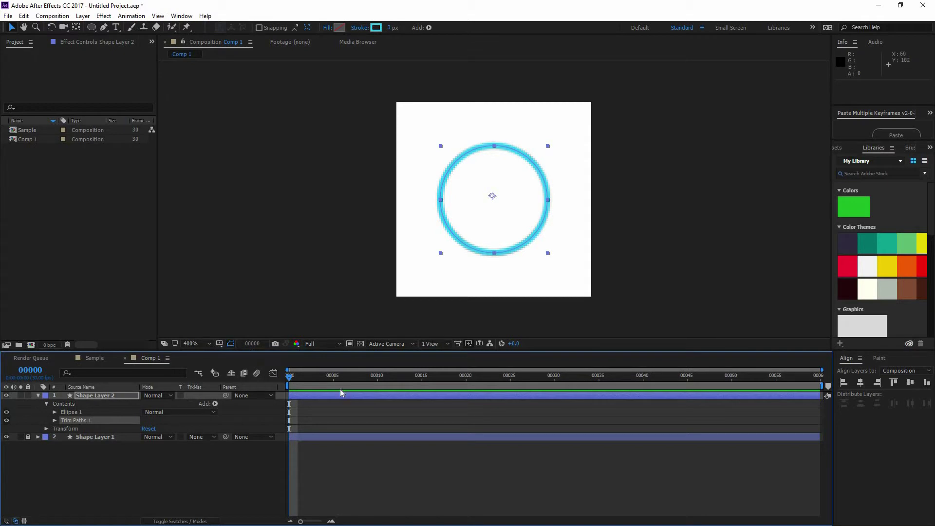
left_click(55, 420)
Try out the Trim Paths End value by lowering it to 0% and raising it back to 100%.
left_click(97, 429)
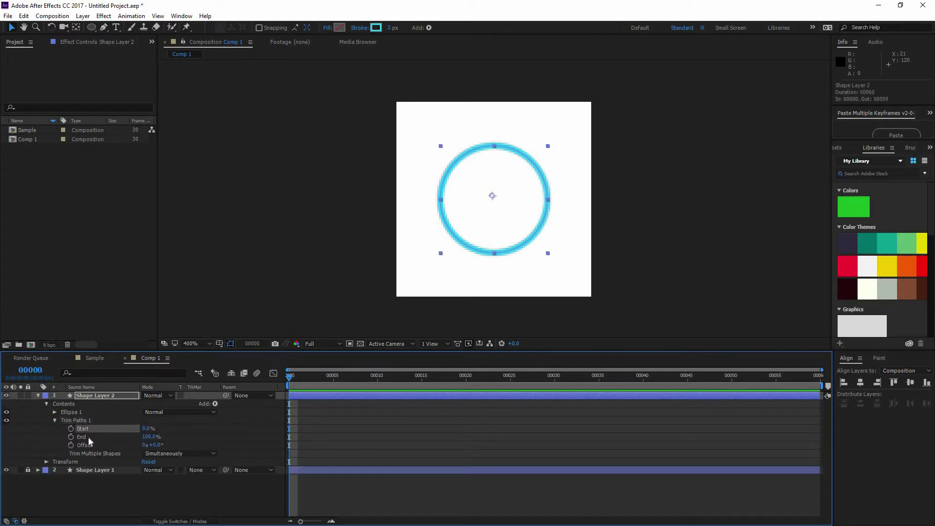
left_click(122, 437)
mouse_move(146, 436)
left_mouse_down()
mouse_move(100, 437)
mouse_move(156, 436)
left_mouse_up()
left_click_drag(40, 435, 31, 435)
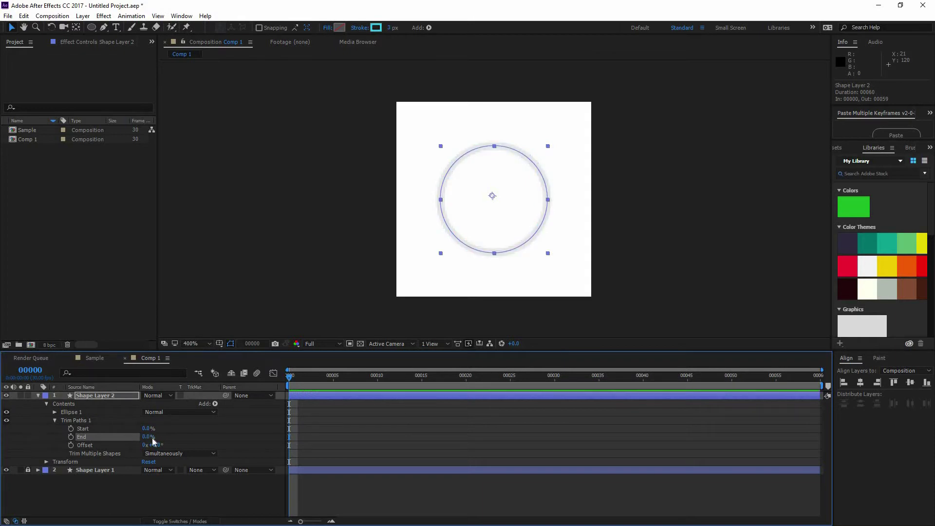
left_click_drag(144, 438, 244, 429)
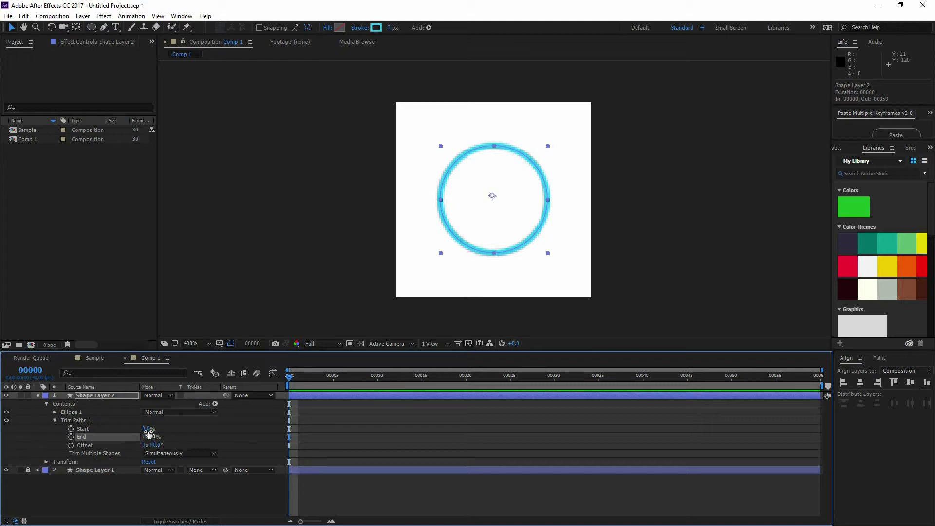
Set the Trim Paths End value to 0% and keyframe it at frame 0.
type("0")
key("Return")
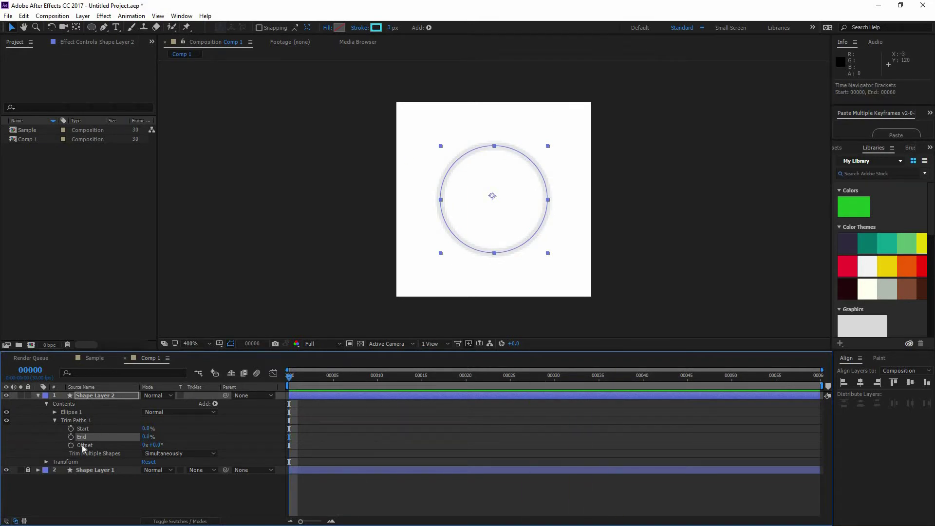
left_click(70, 436)
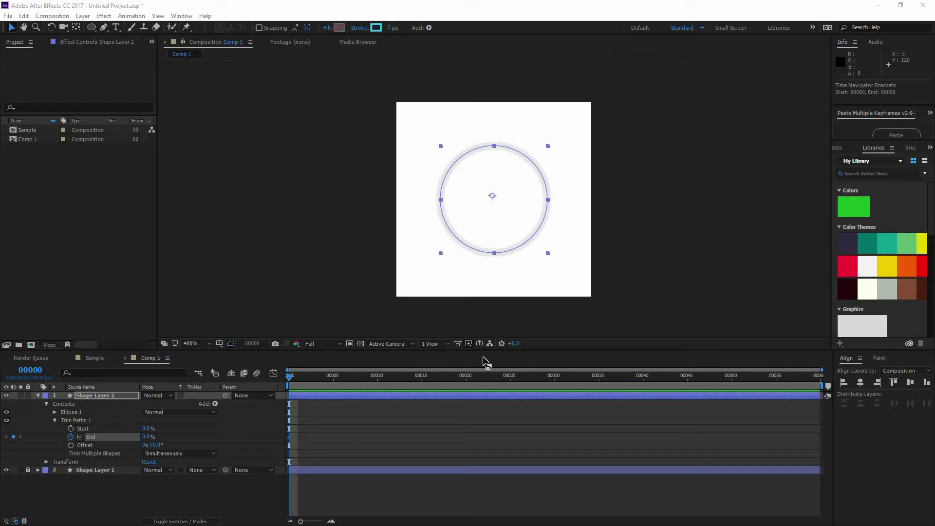
Keyframe the Trim Paths End value at 100% on frame 30 and clear the selection.
left_click_drag(581, 378, 555, 384)
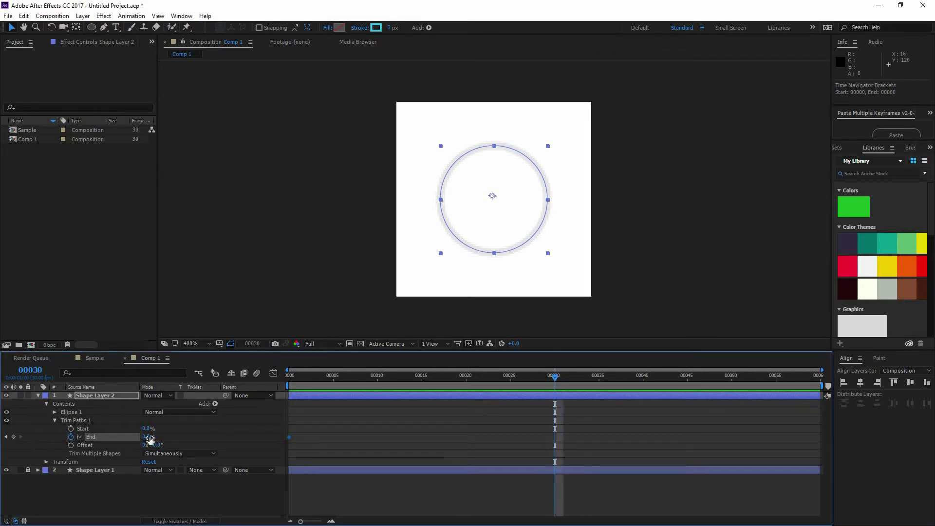
left_click(148, 437)
type("100")
key("Return")
left_click(454, 433)
Play the ring's End trim animation from frame 0 to check how it draws on.
left_click_drag(481, 384, 273, 377)
left_click(476, 395)
key("space")
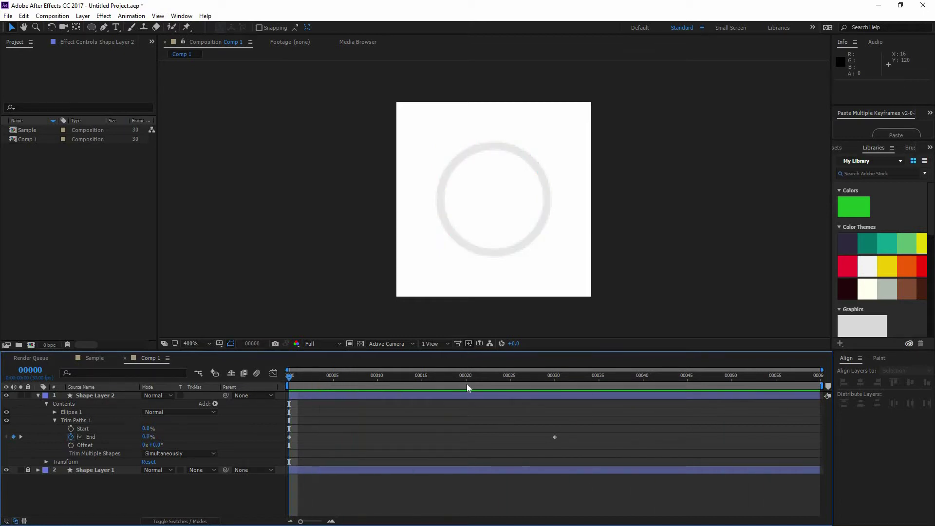
left_click(571, 379)
left_click_drag(273, 386, 241, 373)
key("space")
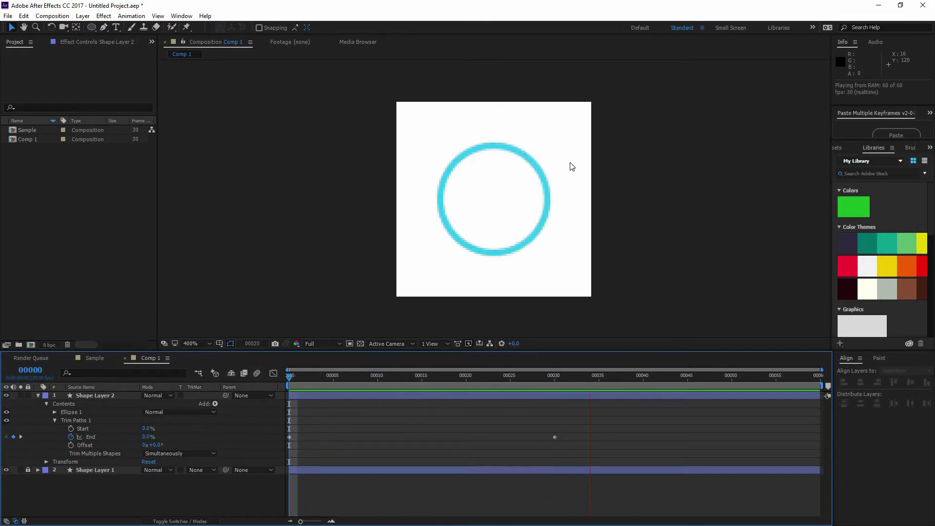
key("space")
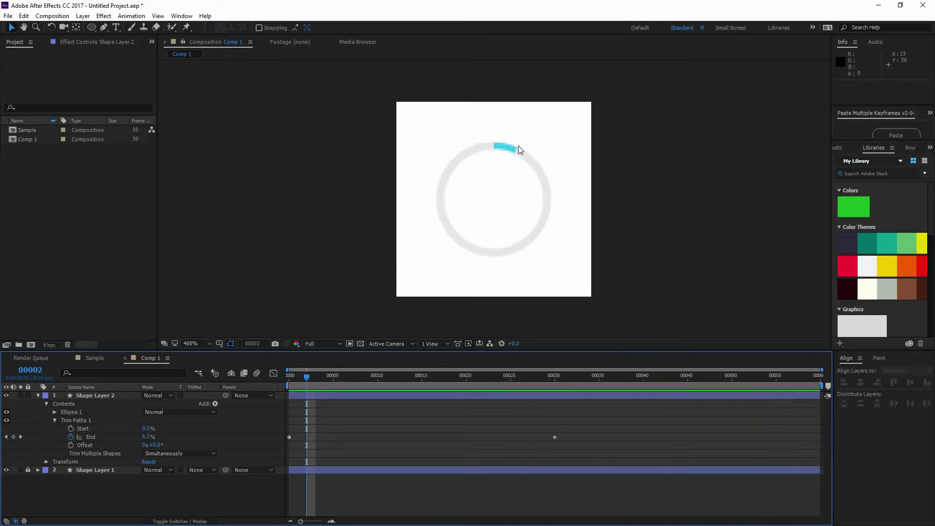
Add a Trim Paths Start keyframe of 0% at frame 5.
left_click(534, 126)
mouse_move(330, 390)
left_mouse_down()
mouse_move(283, 391)
mouse_move(337, 390)
left_mouse_up()
left_click(104, 435)
left_click(72, 429)
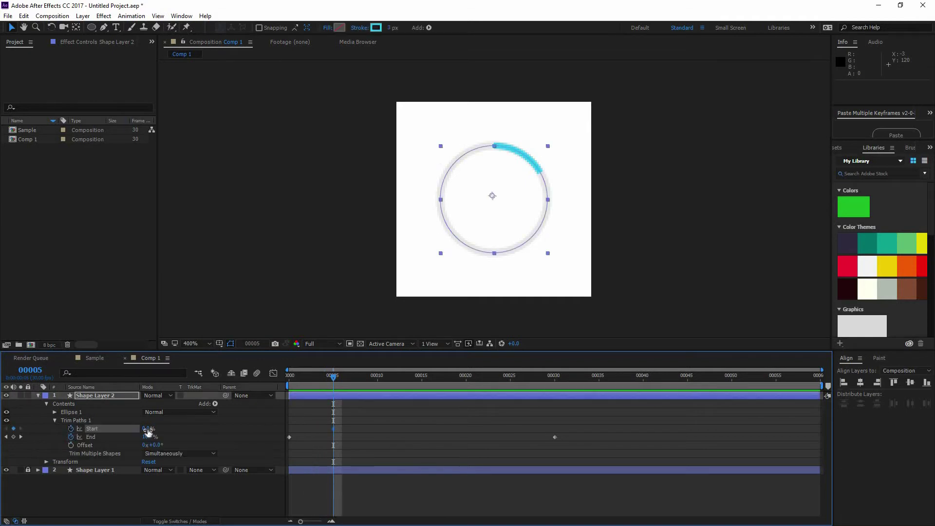
mouse_move(140, 429)
left_mouse_down()
mouse_move(155, 428)
mouse_move(128, 428)
left_mouse_up()
Move the 100% End keyframe to frame 20 and play the animation from the start.
left_click_drag(597, 382, 463, 400)
left_click_drag(555, 437, 465, 438)
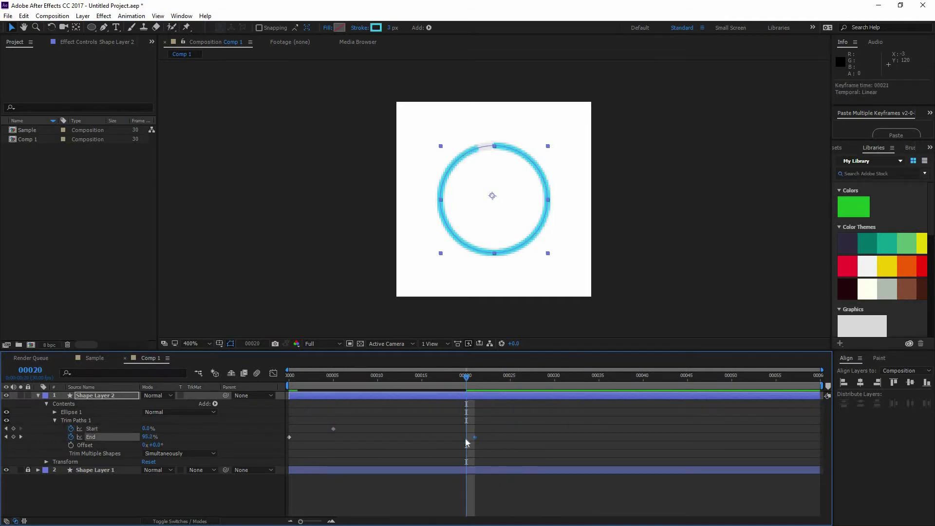
left_click(285, 376)
key("space")
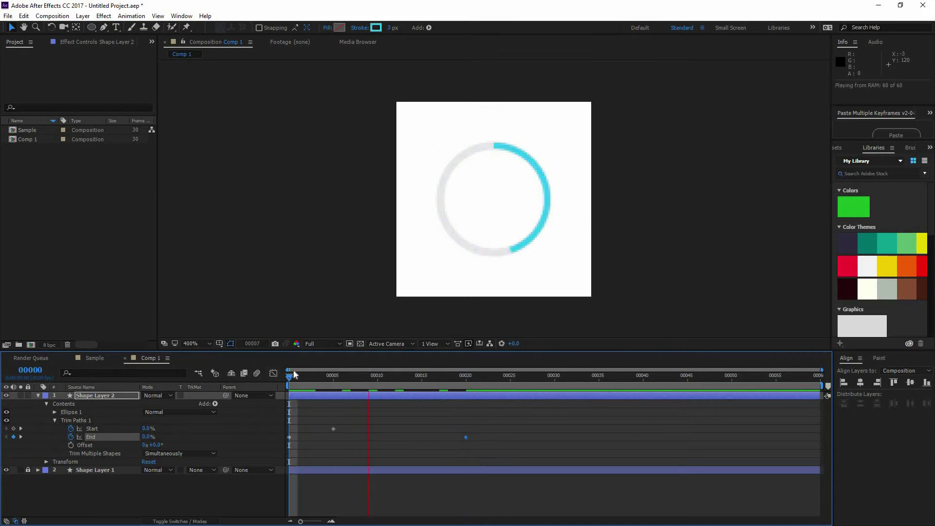
Keyframe the Trim Paths Start value at 100% on frame 25.
left_click(466, 377)
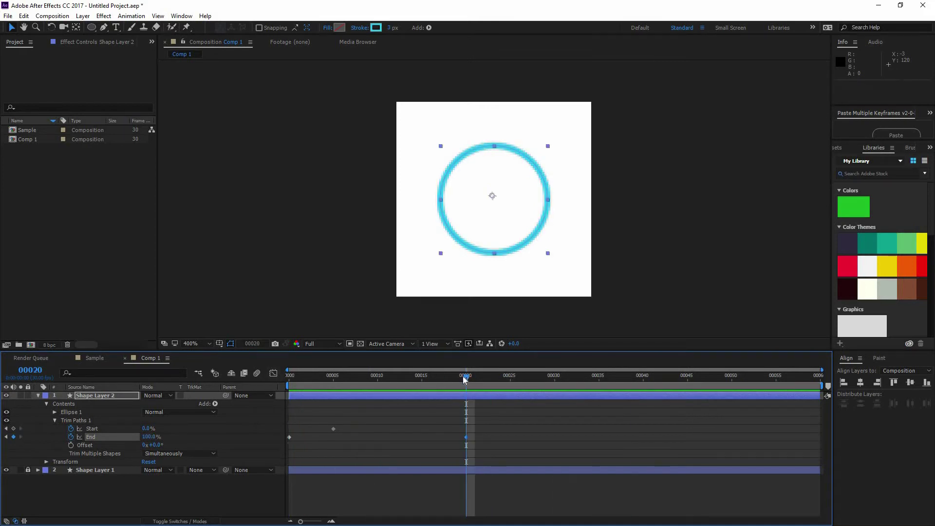
left_click(511, 378)
left_click(330, 432)
left_click_drag(146, 429, 344, 412)
Play and scrub through the trim animation to examine how the cyan arc travels around the ring and disappears.
left_click(289, 376)
key("space")
key("space")
key("space")
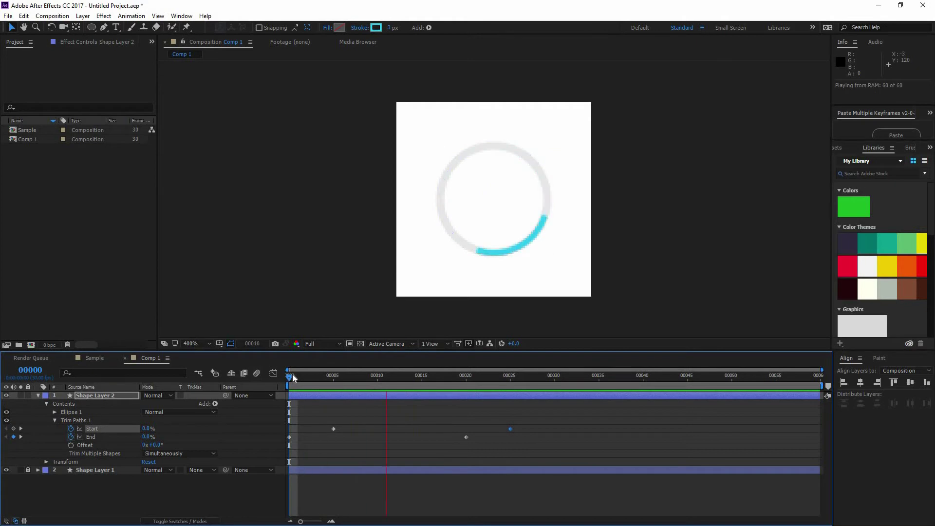
left_click_drag(289, 377, 511, 380)
mouse_move(445, 381)
left_mouse_down()
mouse_move(296, 381)
mouse_move(440, 381)
left_mouse_up()
left_click(492, 381)
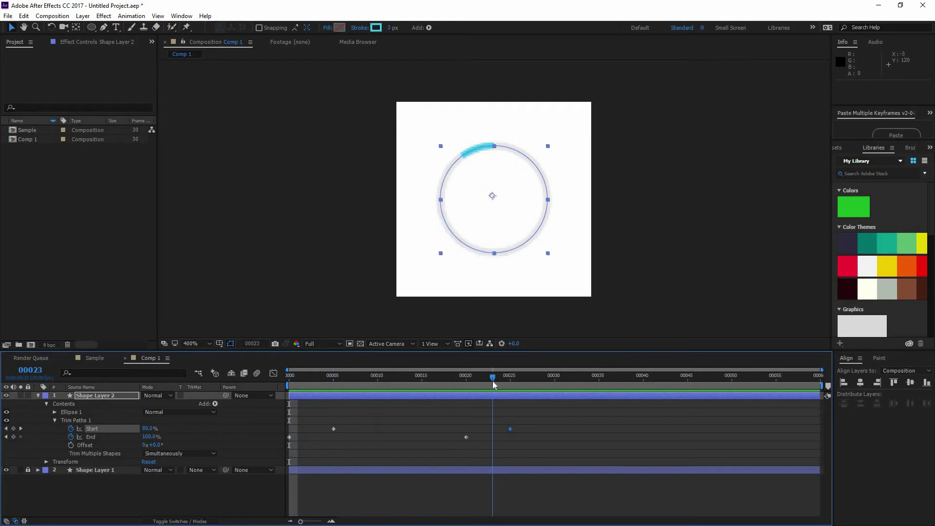
left_click_drag(330, 377, 252, 375)
key("space")
left_click_drag(365, 376, 586, 400)
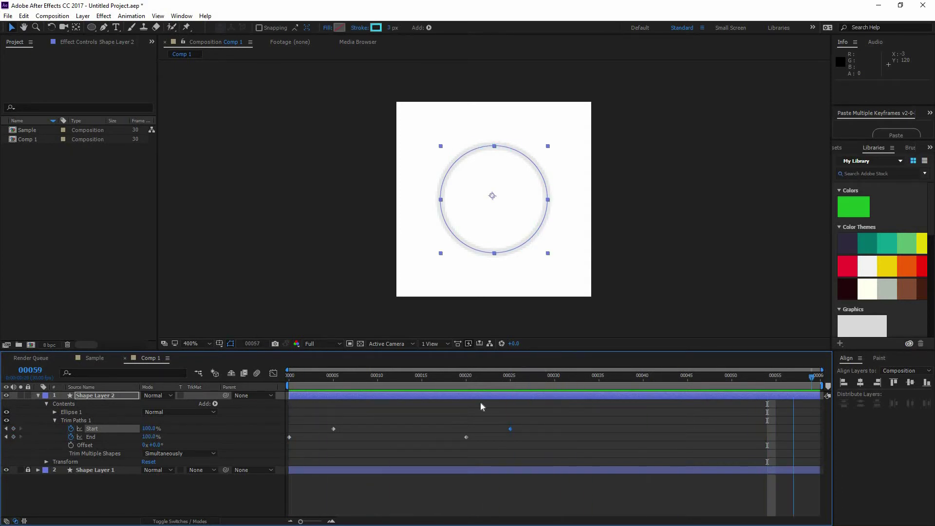
left_click_drag(799, 387, 790, 385)
left_click_drag(544, 404, 511, 384)
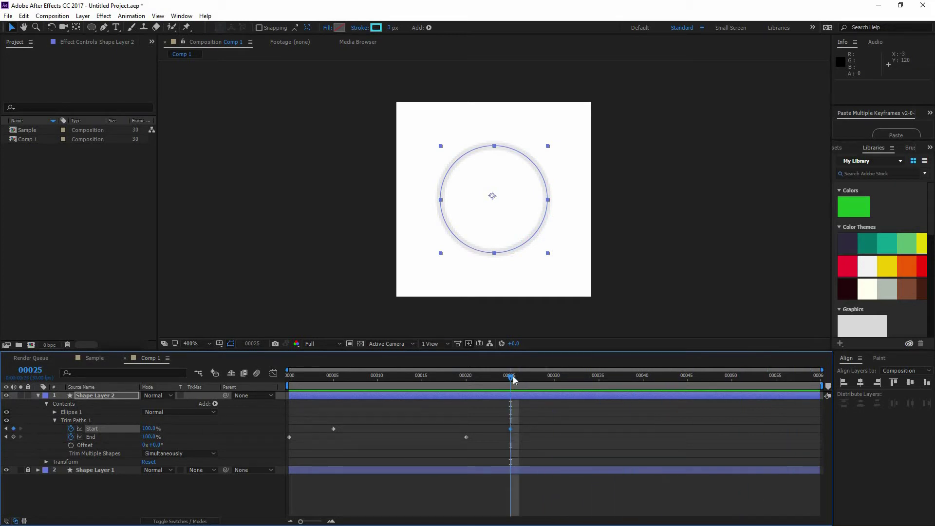
End the composition's work area at frame 25 and play the animation within it.
key("n")
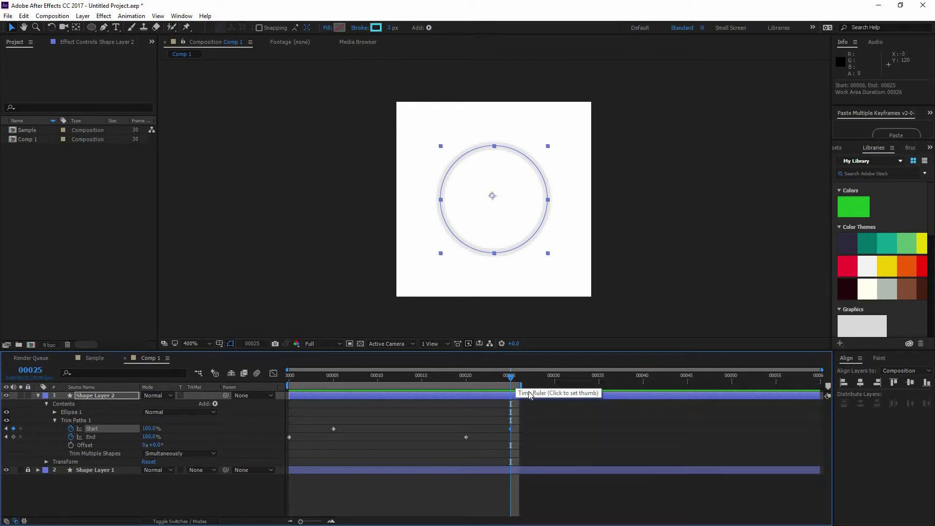
mouse_move(520, 384)
left_mouse_down()
mouse_move(628, 385)
mouse_move(511, 398)
left_mouse_up()
key("n")
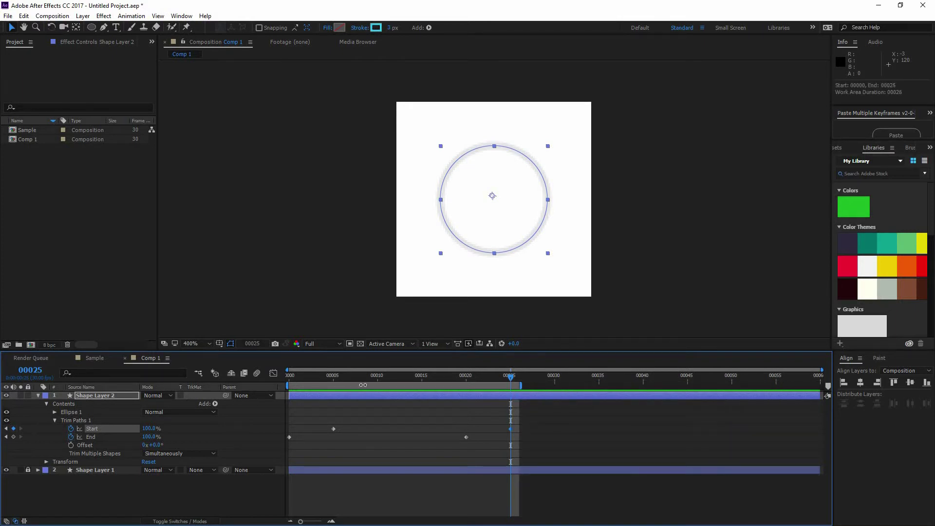
left_click(552, 410)
key("space")
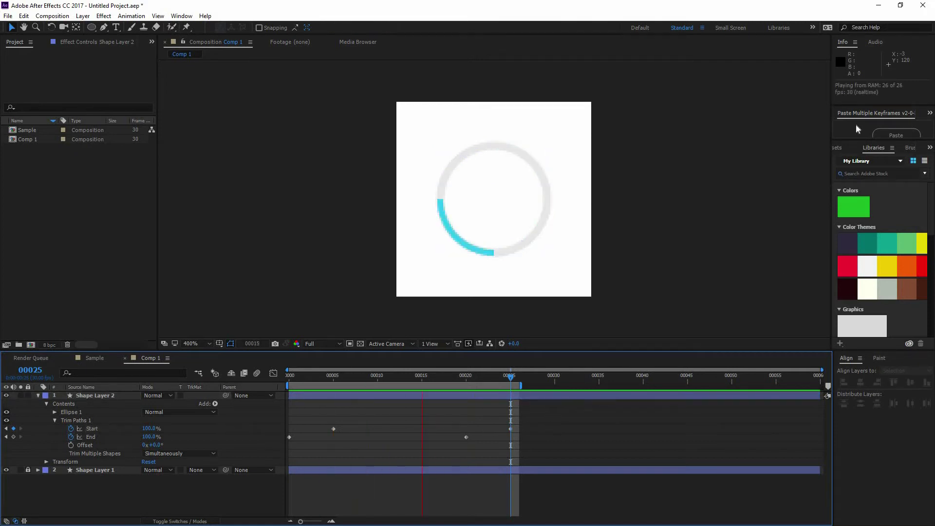
key("space")
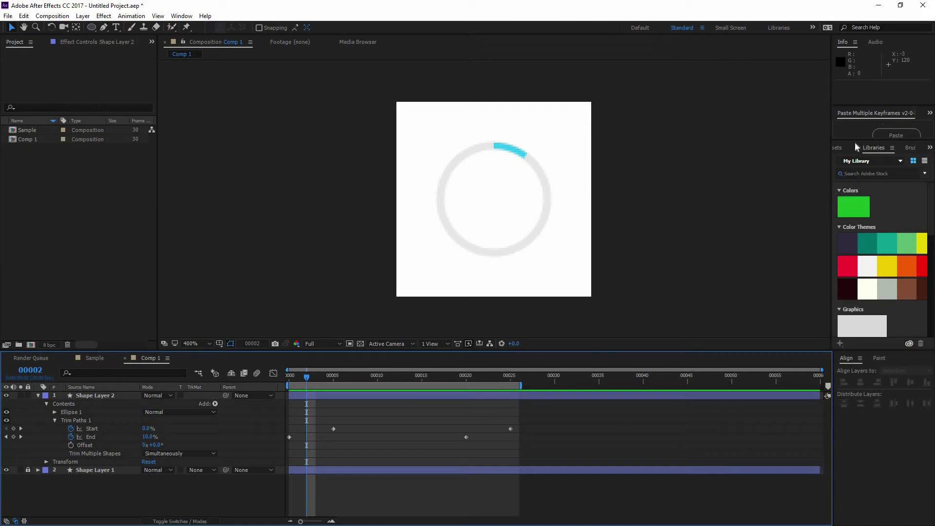
Show the Preview panel, dock it with the Composition viewer and toggle its loop option.
left_click(182, 16)
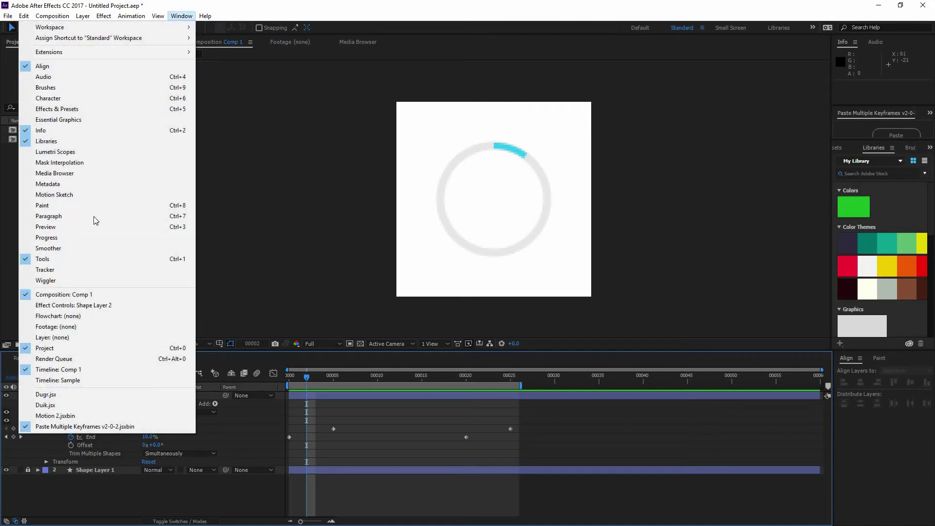
left_click(87, 228)
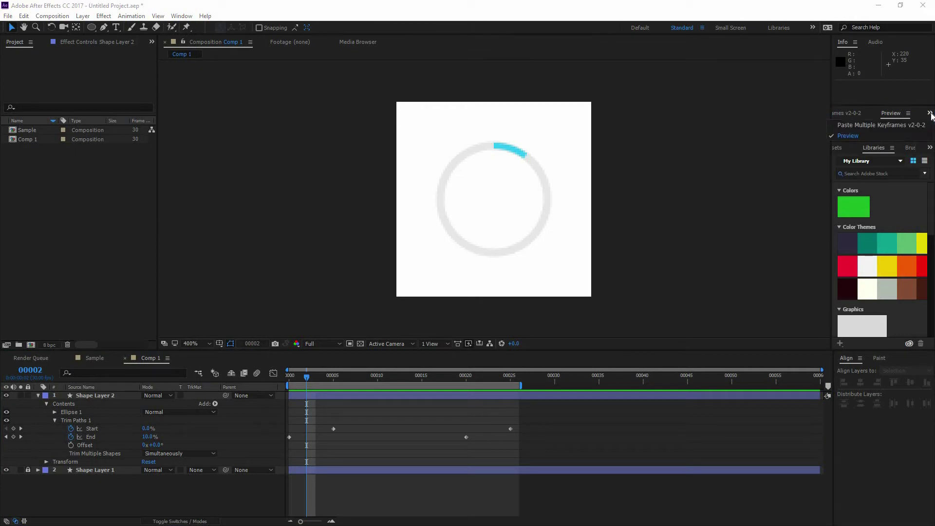
left_click_drag(690, 128, 299, 78)
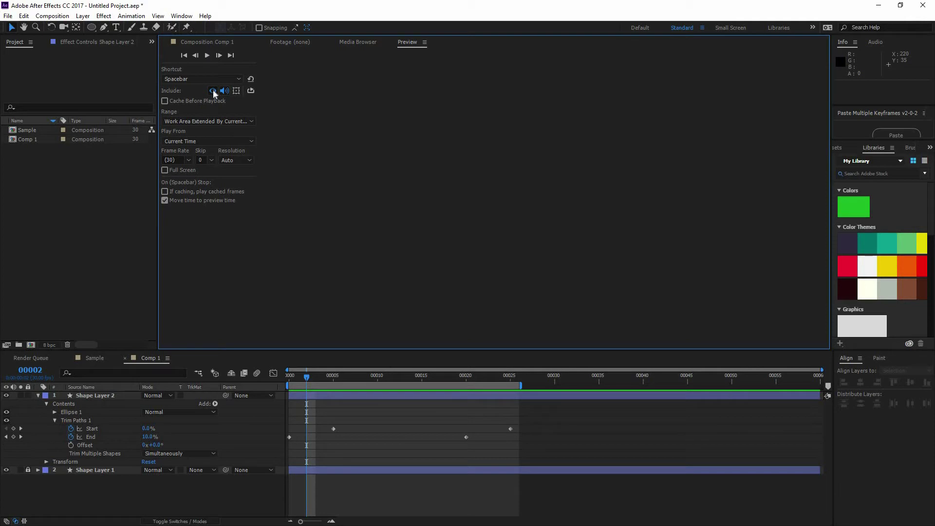
left_click(252, 91)
Play the trim animation from the first frame to check how it repeats within the work area.
key("space")
left_click_drag(334, 376, 259, 377)
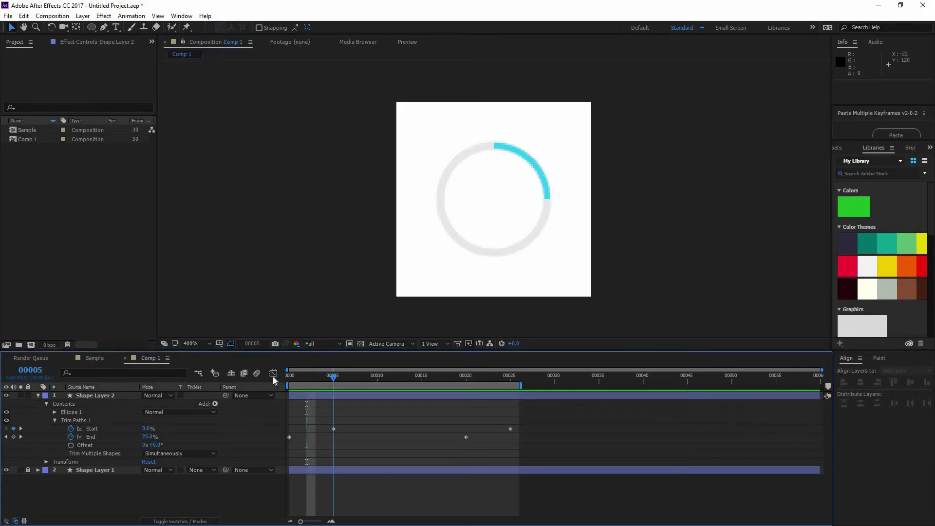
key("space")
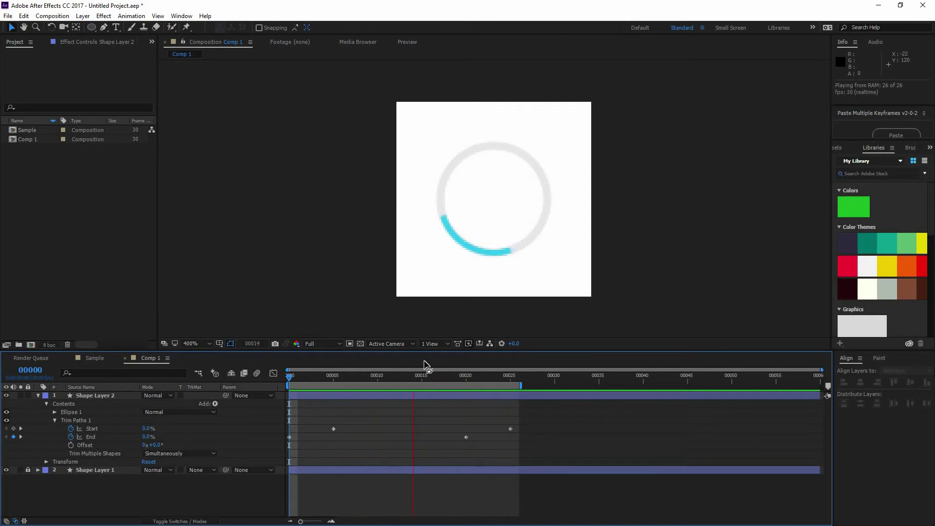
key("space")
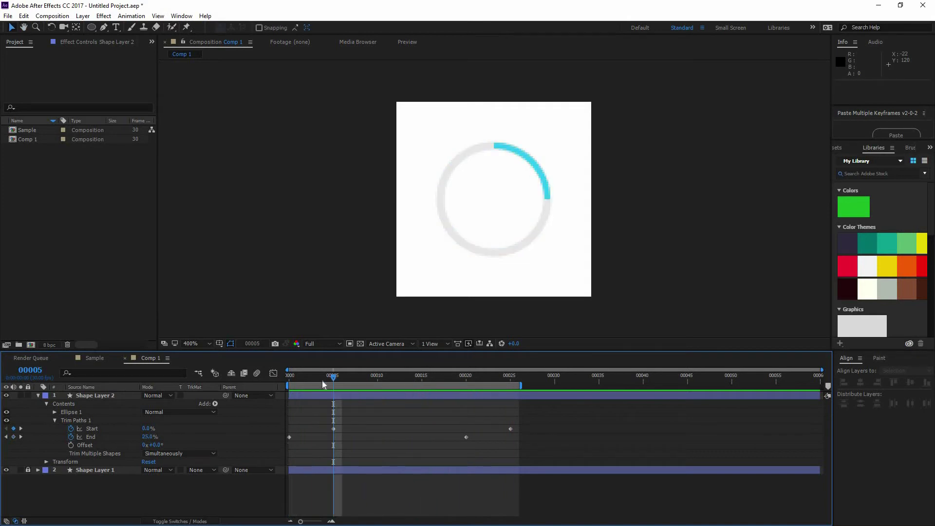
key("space")
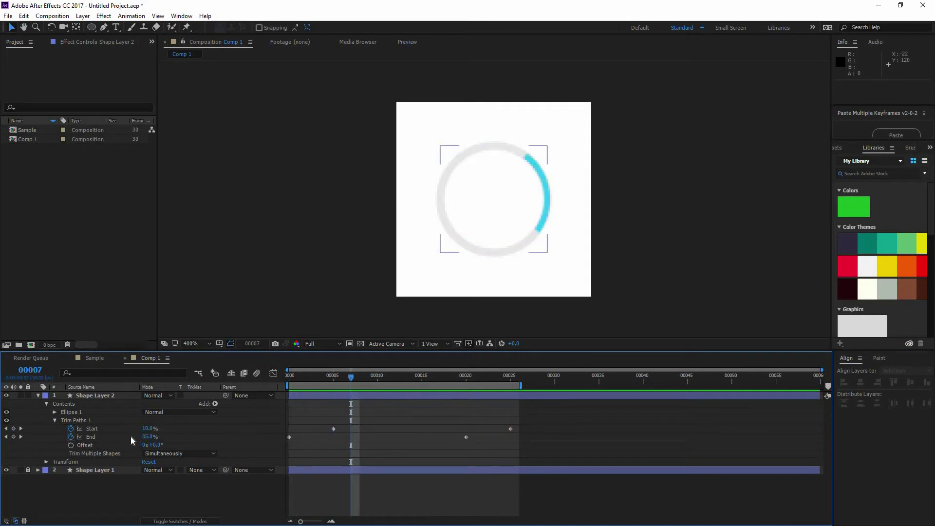
Examine the Trim Paths End property's value curve and its two keyframes in the Graph Editor.
left_click(96, 440)
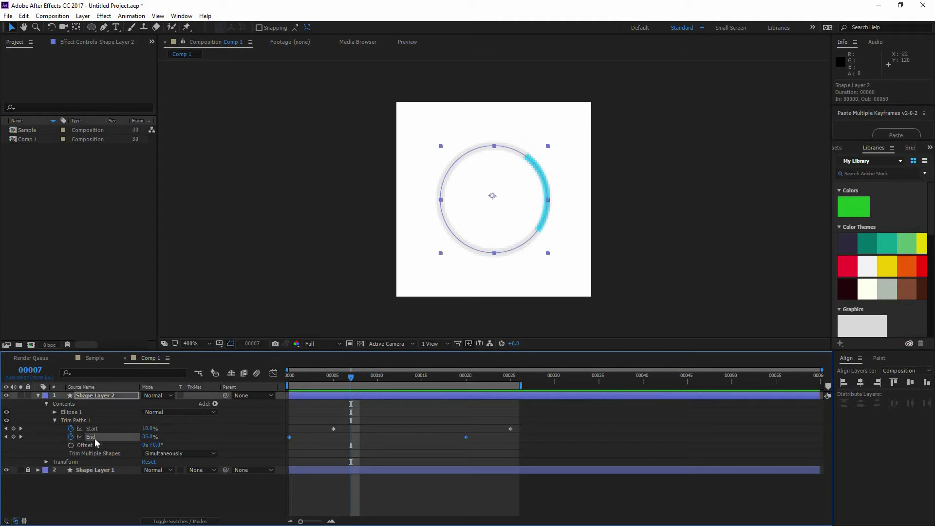
left_click(276, 373)
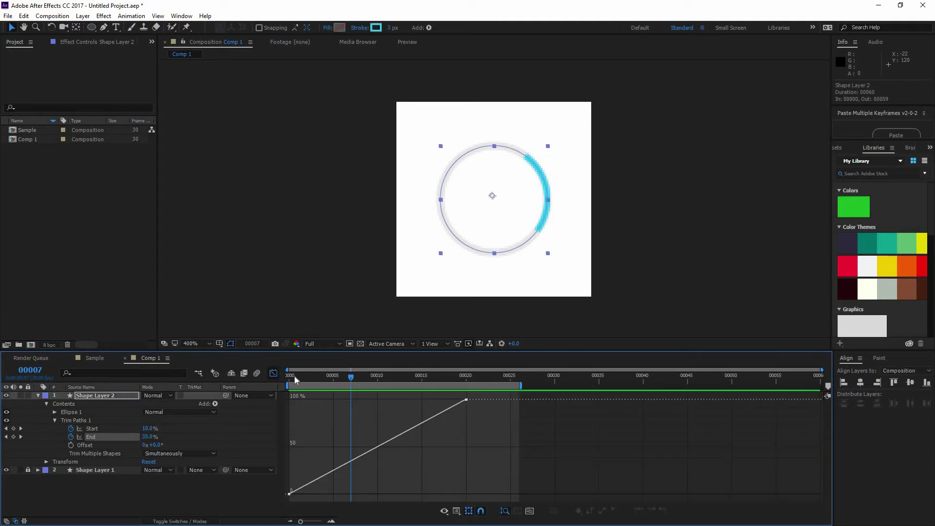
left_click(80, 438)
left_click(105, 438)
left_click(359, 448)
left_click(466, 400)
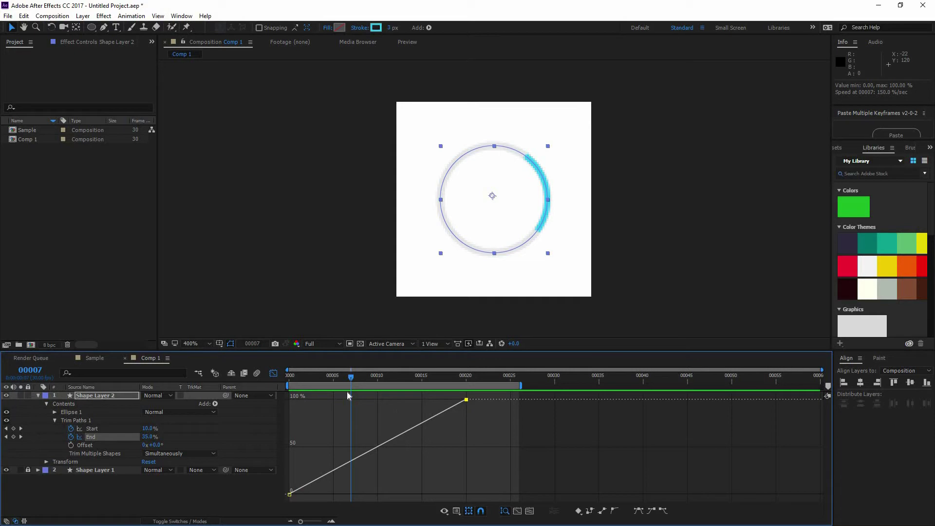
left_click(274, 374)
Apply Easy Ease Out to both Trim Paths End keyframes.
left_click_drag(487, 442, 297, 437)
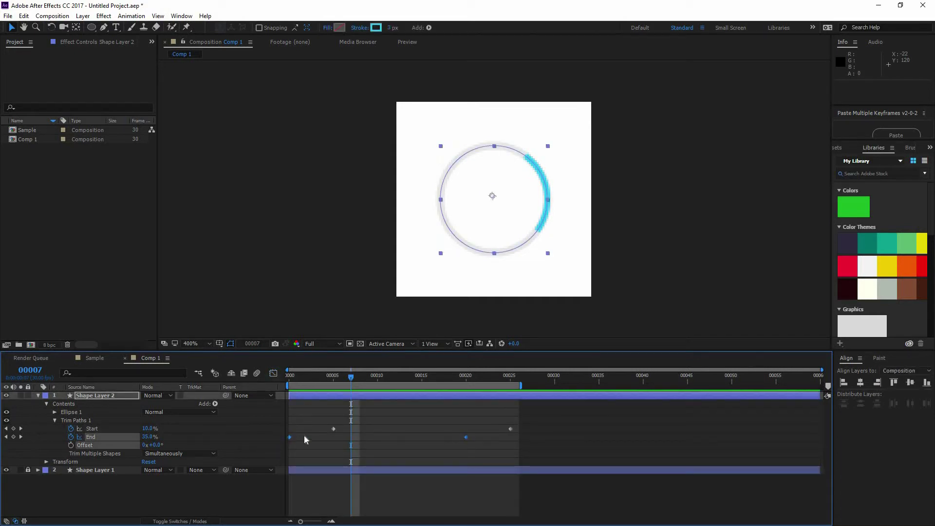
right_click(290, 437)
mouse_move(343, 432)
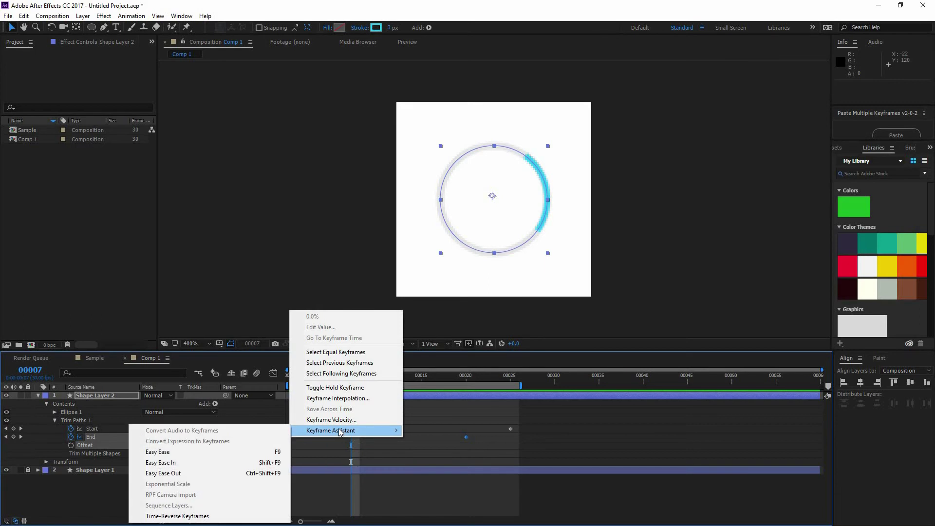
left_click(189, 473)
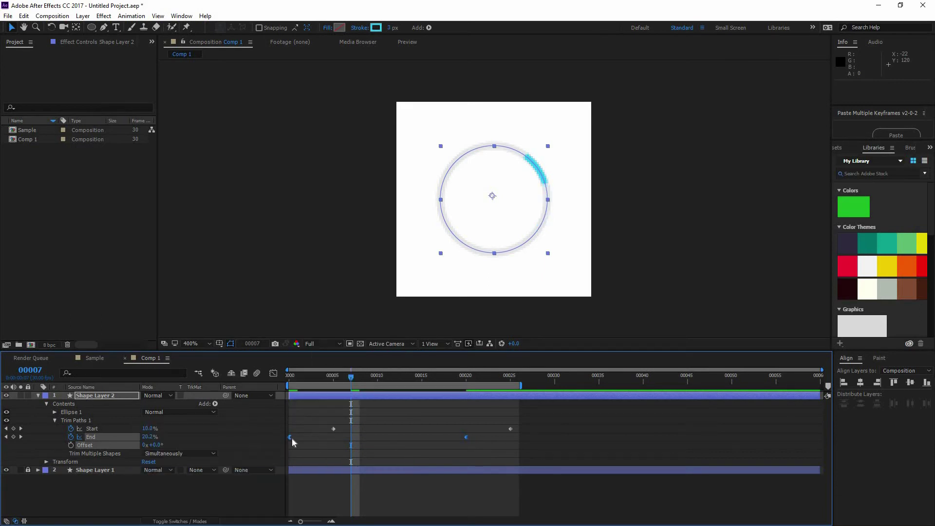
Inspect the eased End curve in the Graph Editor and play the animation from the first frame.
left_click(273, 373)
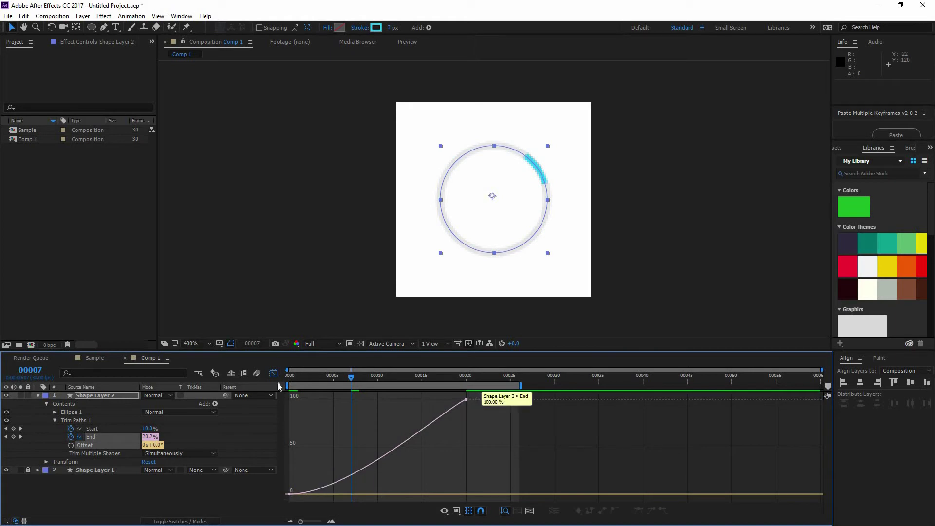
key("shift+F3")
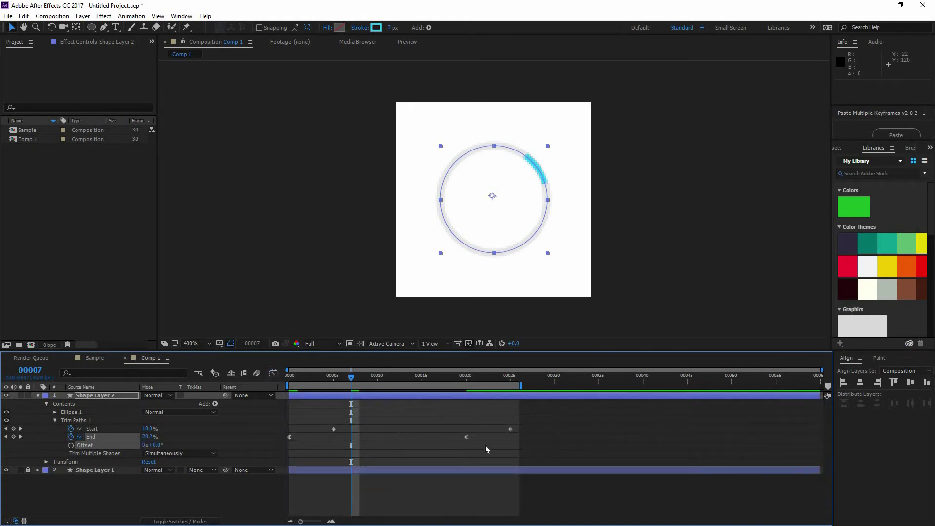
left_click_drag(486, 445, 282, 437)
left_click(380, 435)
left_click_drag(337, 375, 307, 376)
key("space")
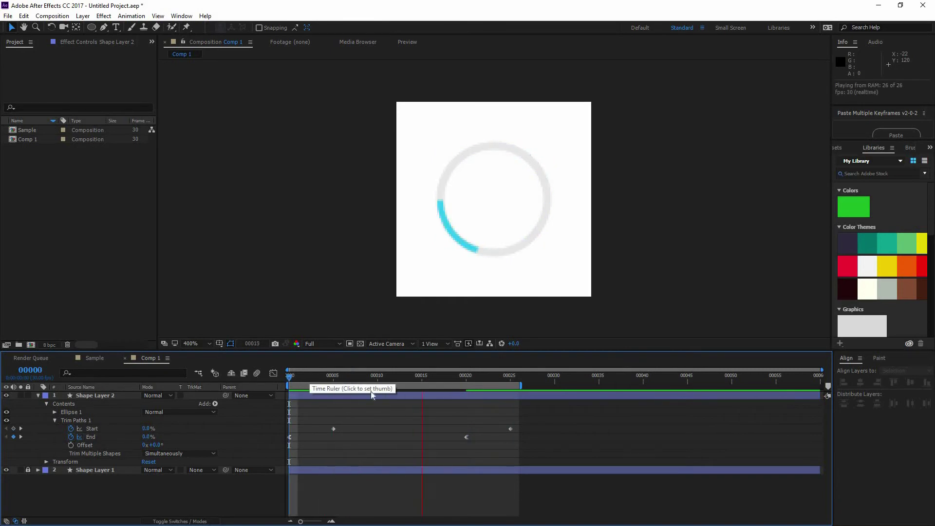
Apply Easy Ease to both Trim Paths End keyframes.
left_click(290, 437)
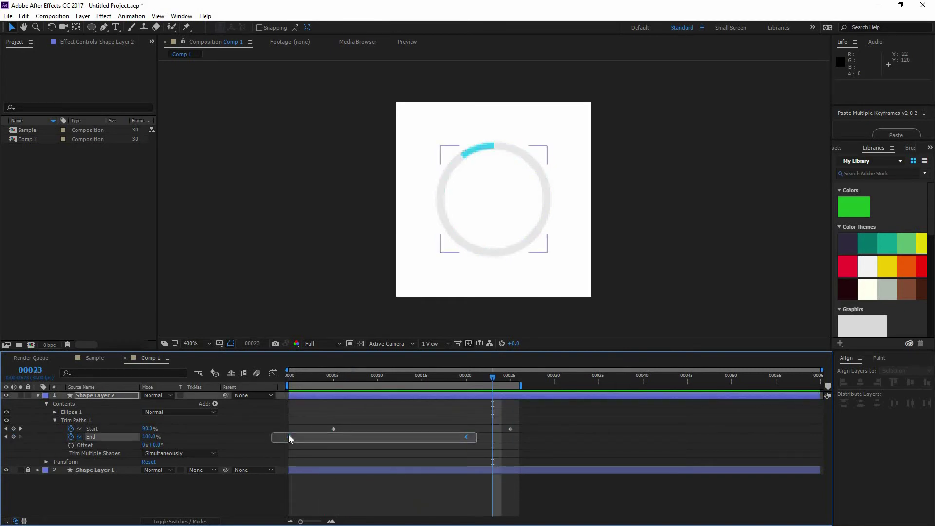
right_click(289, 437)
mouse_move(341, 429)
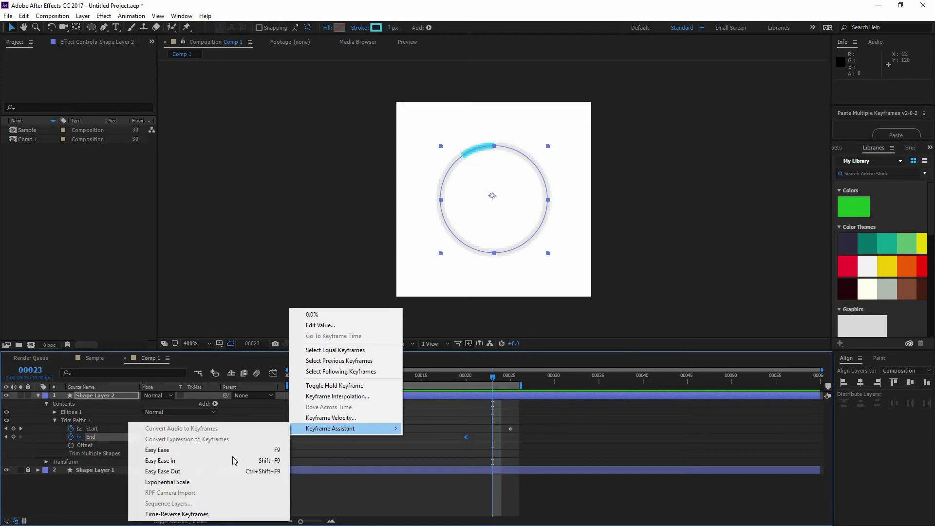
left_click(205, 450)
Apply Easy Ease to both Trim Paths Start keyframes.
left_click_drag(519, 434, 289, 411)
right_click(334, 428)
mouse_move(374, 421)
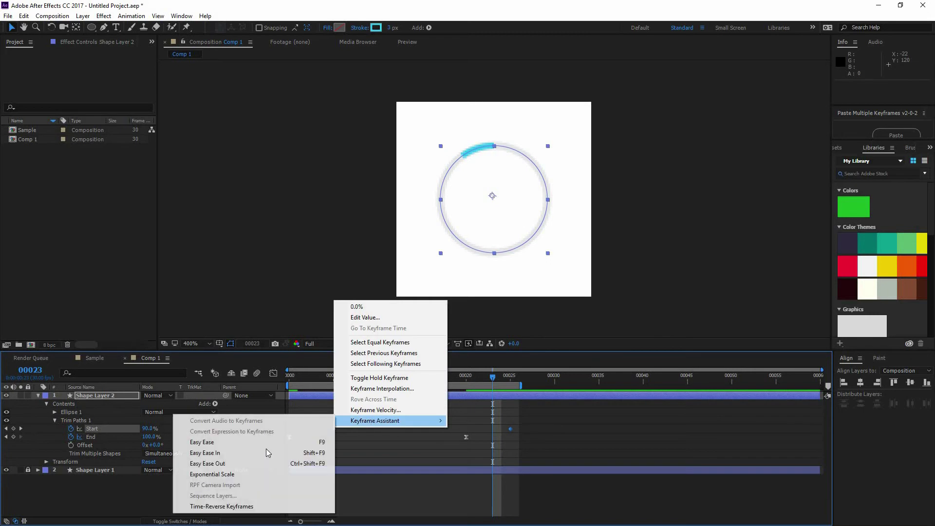
left_click(327, 445)
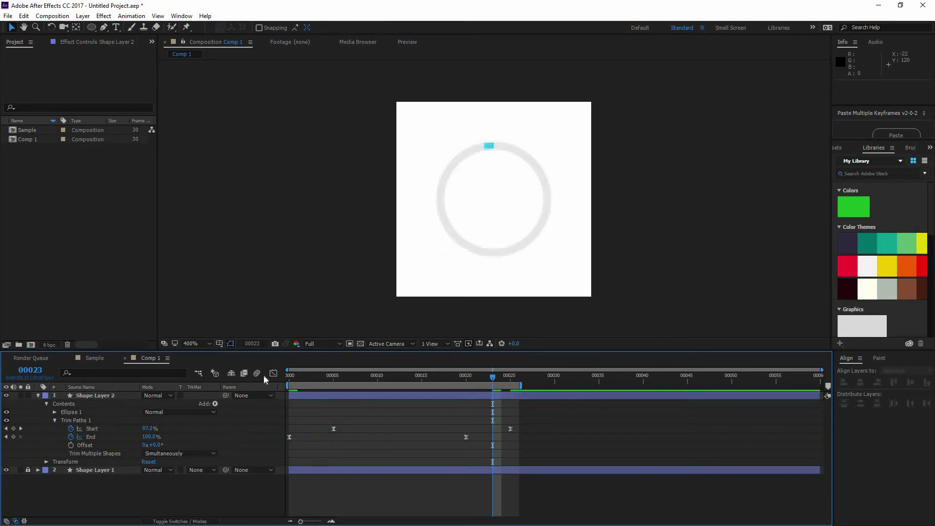
Play the animation from the first frame and scrub it to check the easing of the cyan arc.
key("Home")
key("space")
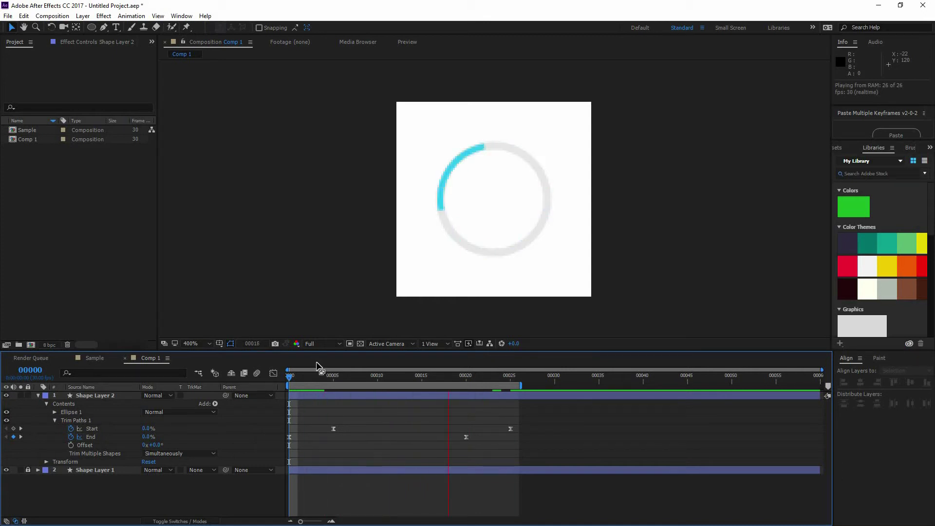
key("space")
left_click_drag(309, 380, 368, 375)
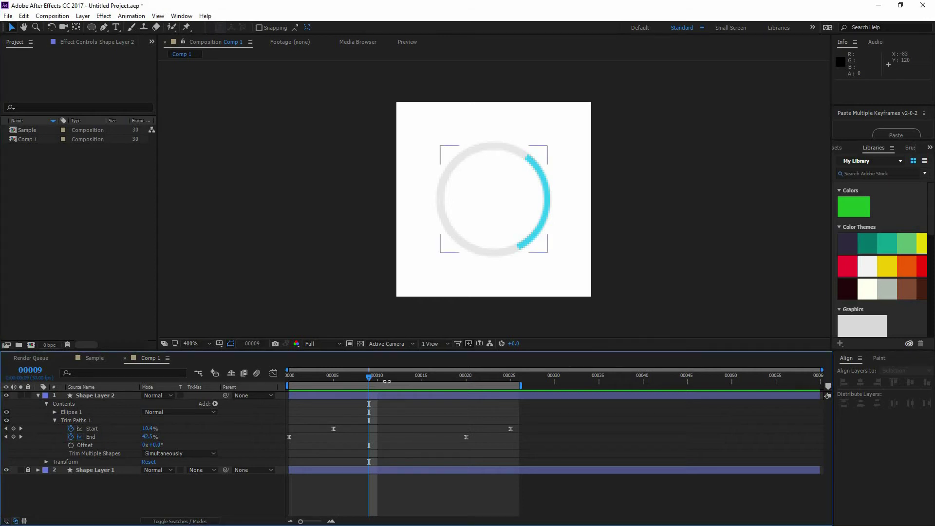
Stretch all four Trim Paths keyframes proportionally so the last Start keyframe falls on frame 30 and the last End keyframe on frame 24.
left_click_drag(449, 379, 554, 390)
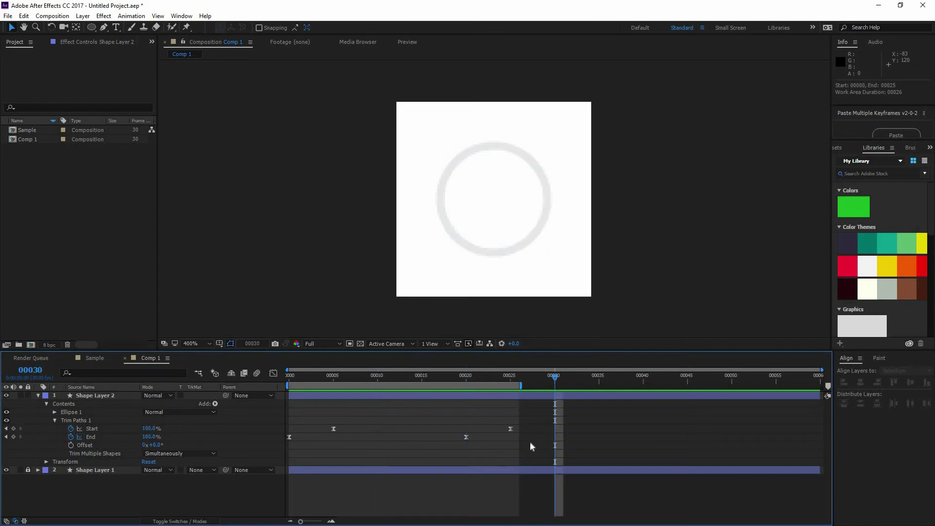
left_click_drag(534, 451, 282, 416)
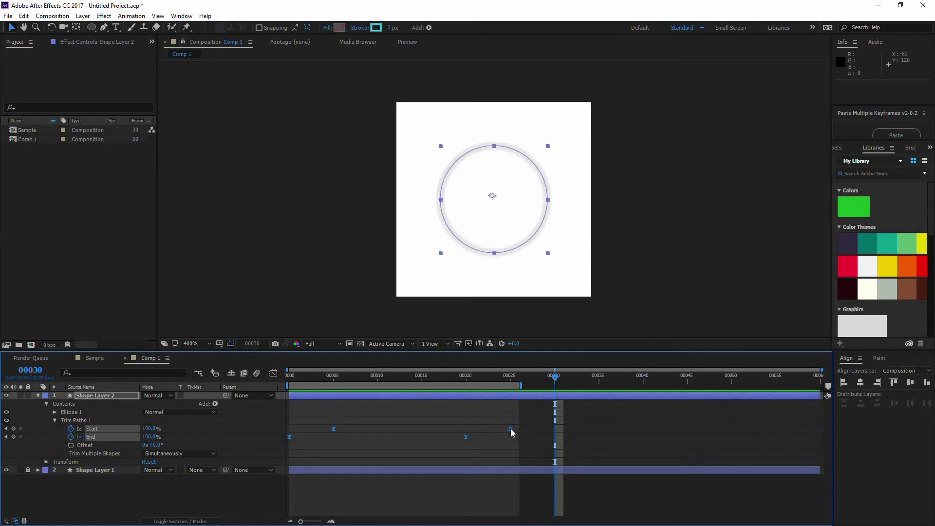
left_click_drag(512, 432, 556, 431)
left_click_drag(340, 376, 502, 393)
left_click(514, 405)
End the work area at frame 30 and play the retimed animation from the first frame.
left_click(554, 376)
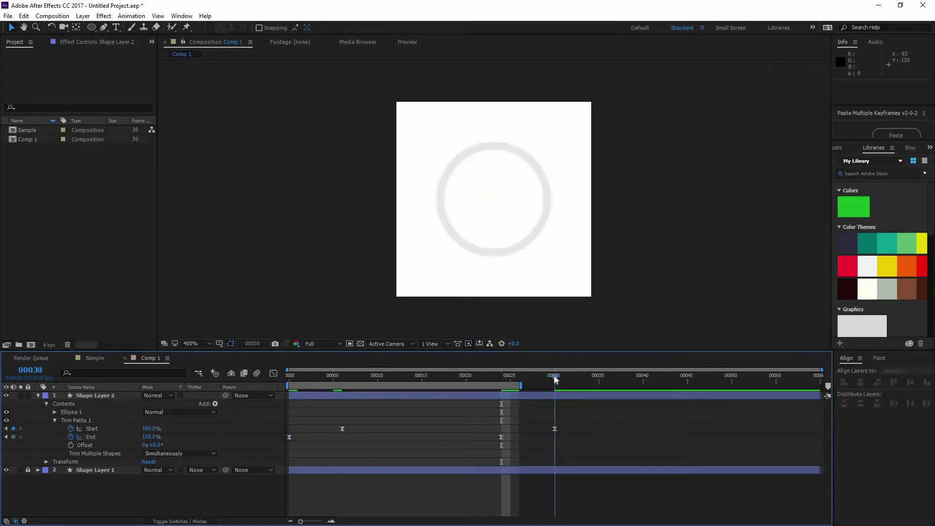
key("n")
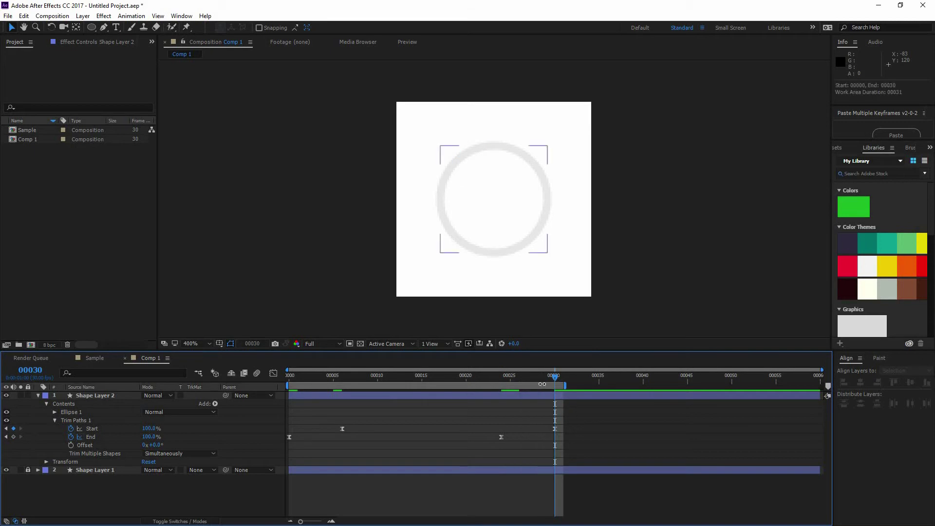
key("Home")
key("space")
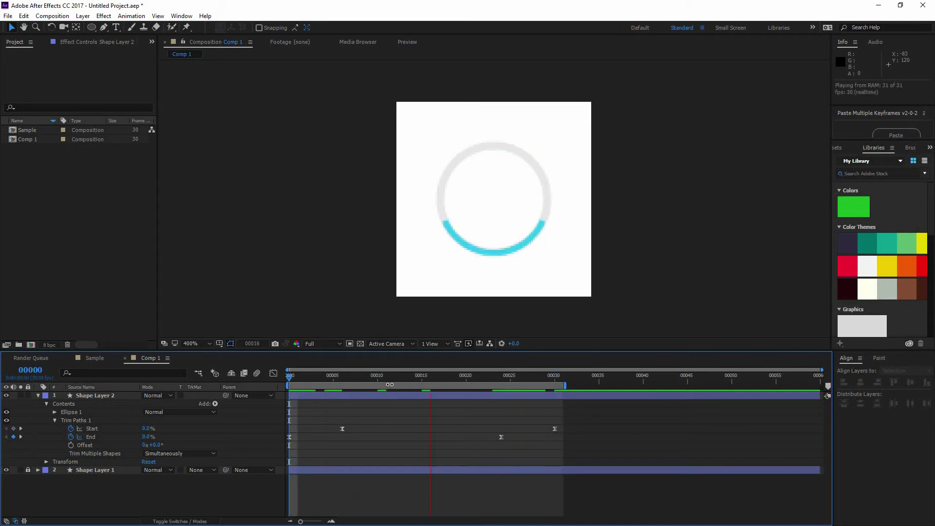
key("space")
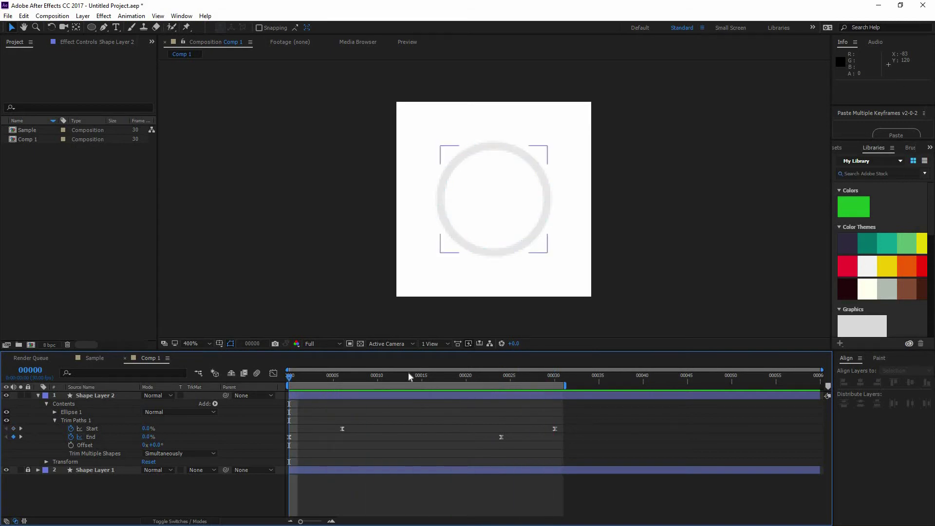
Go to frame 15 and set the Line Cap of the cyan arc's stroke on Shape Layer 2 to Round Cap.
left_click(413, 375)
key("Page_Down")
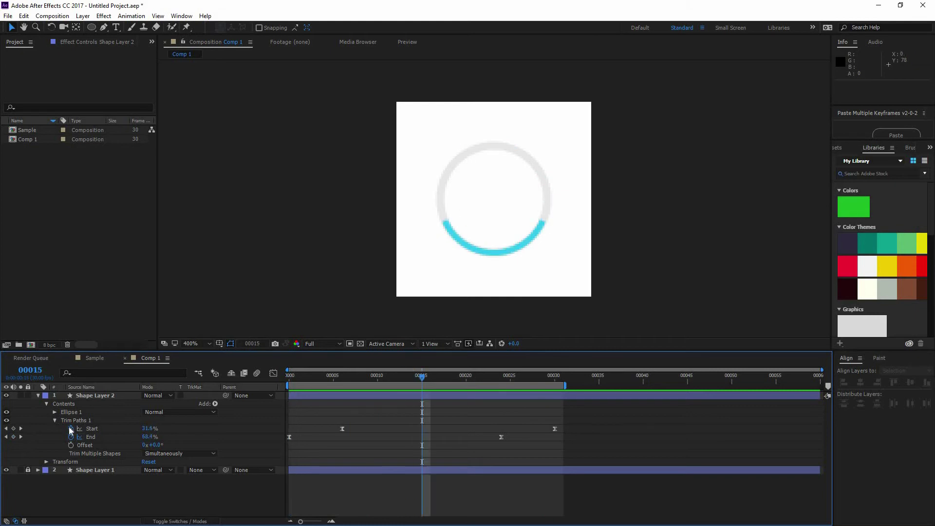
left_click(54, 411)
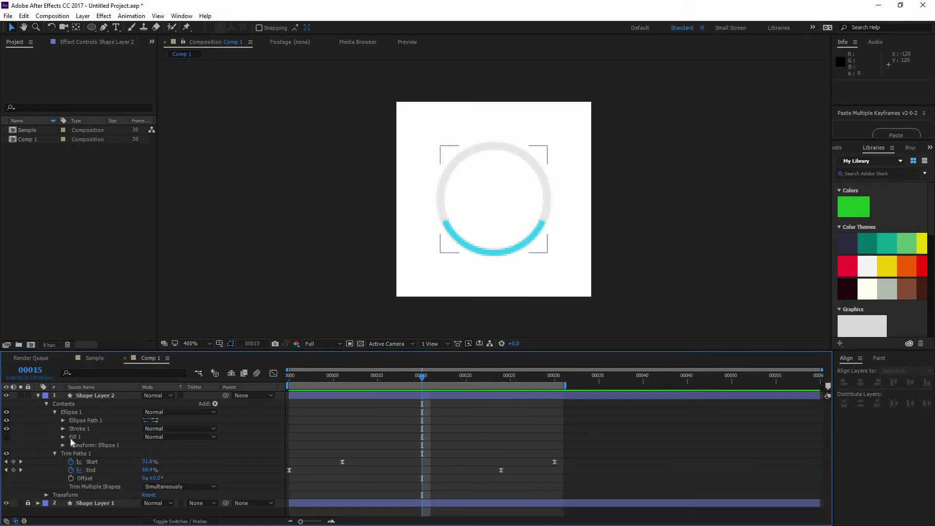
left_click(63, 429)
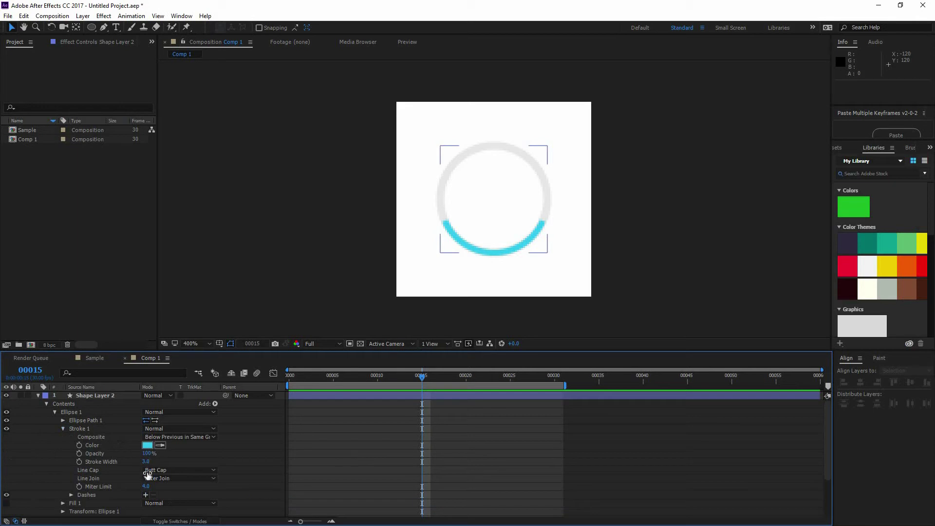
left_click(165, 471)
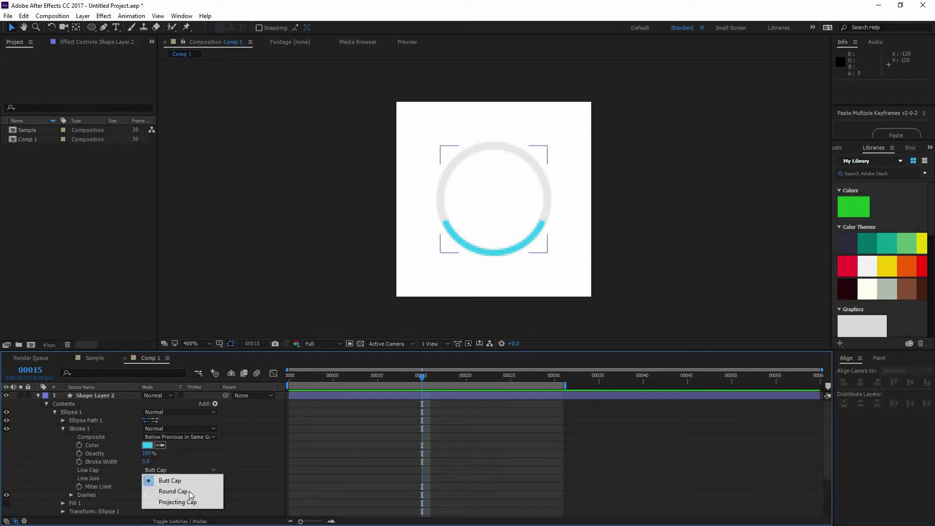
left_click(188, 492)
left_click(547, 403)
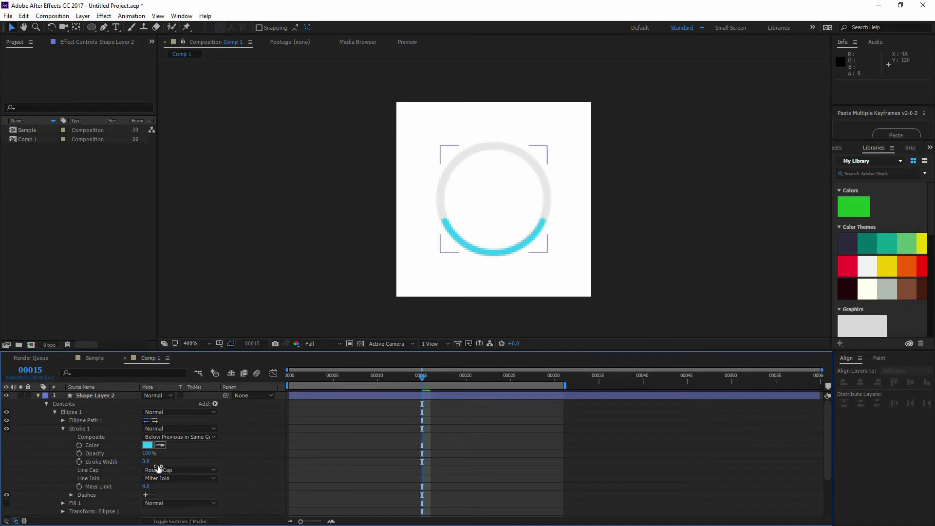
Play the rounded-cap animation from the first frame, both enlarged and at 100% magnification.
left_click(340, 385)
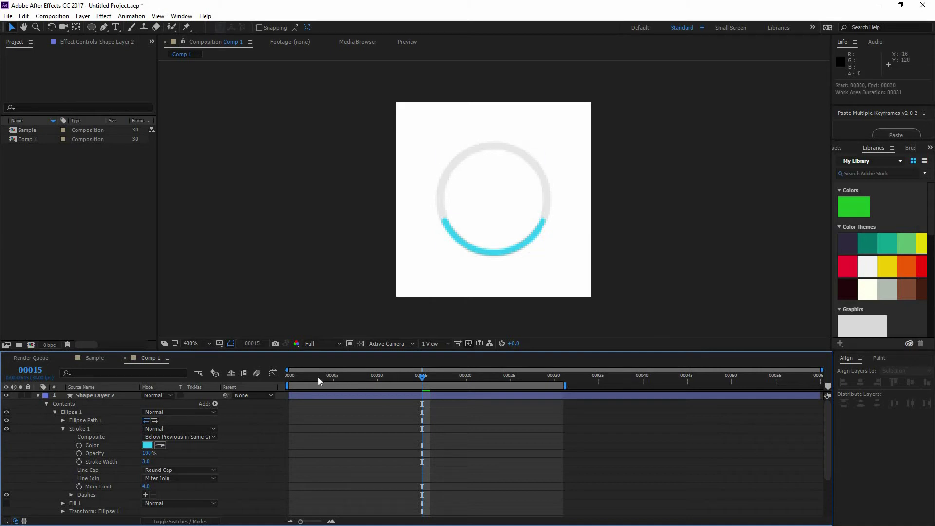
left_click(318, 377)
key("space")
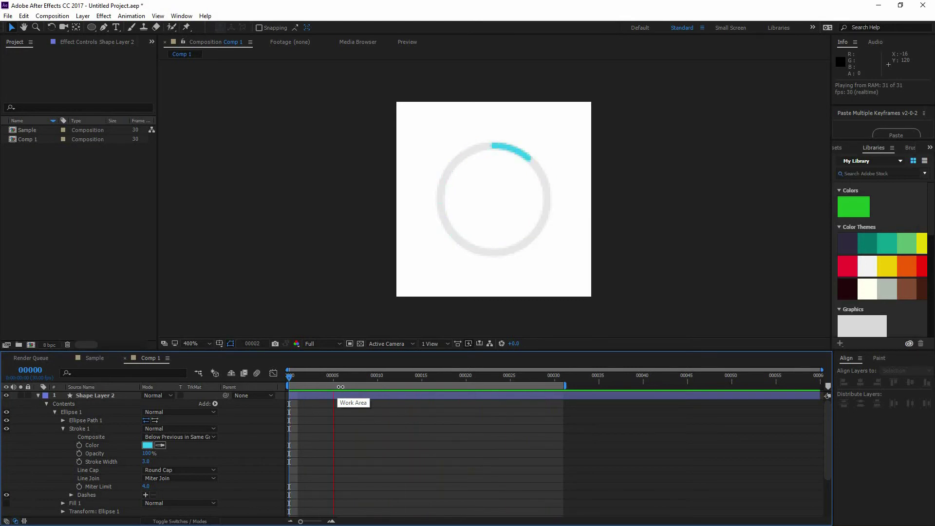
key("space")
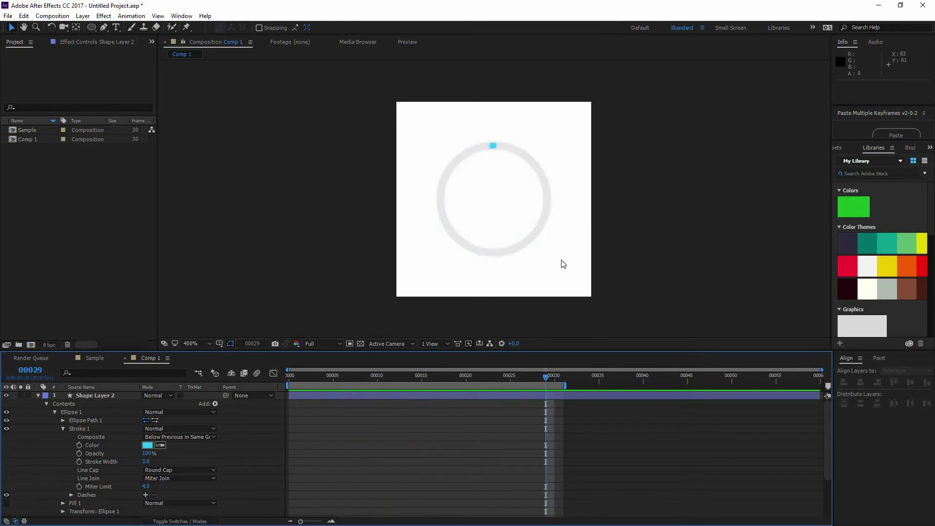
scroll(561, 260, "down", 1)
key("comma")
key("space")
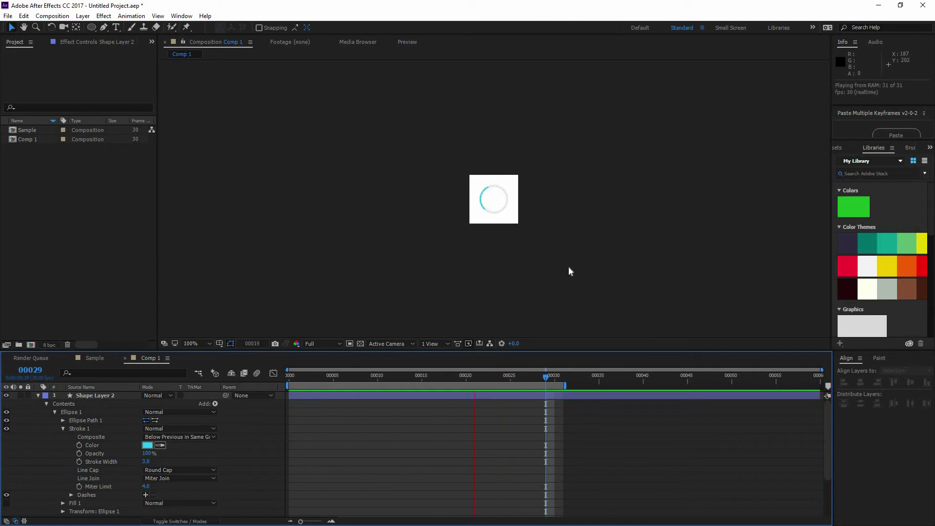
key("space")
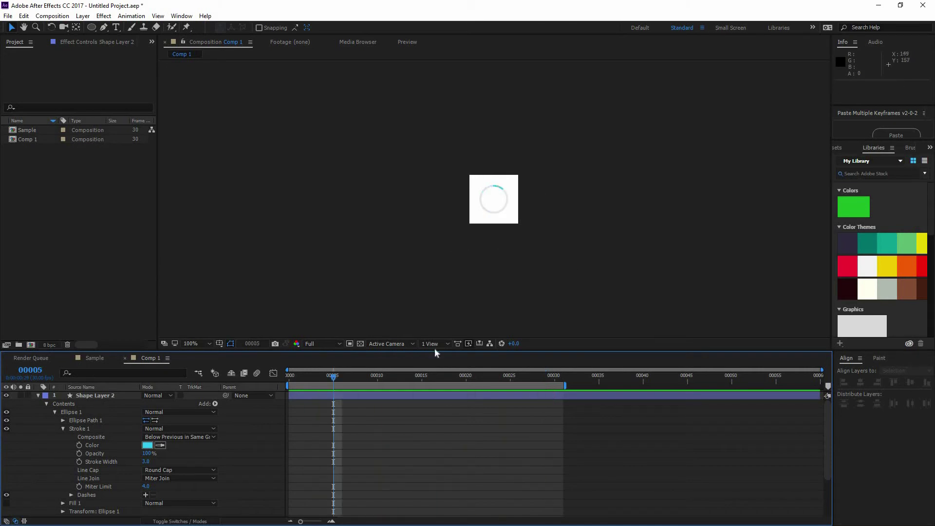
Enlarge the composition view to 200% and bring up the Trim Paths properties of Shape Layer 2.
key("period")
scroll(290, 422, "down", 4)
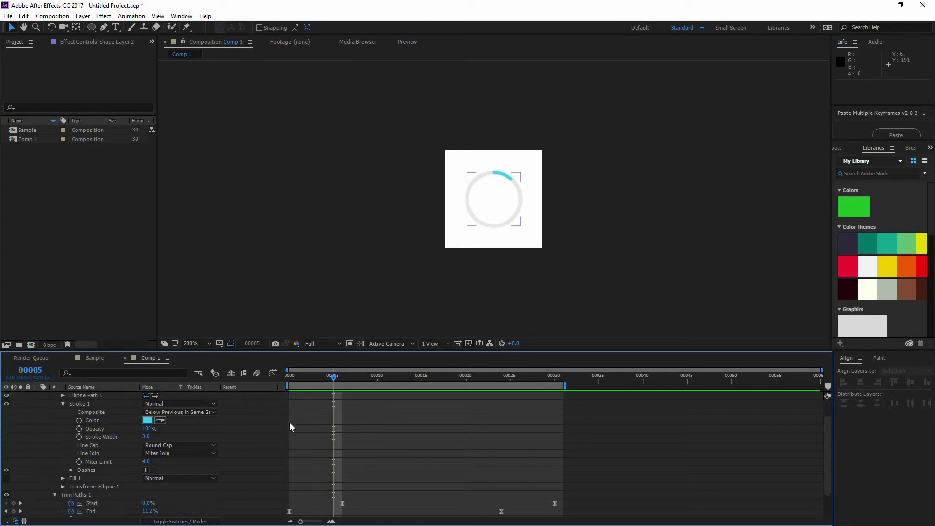
left_click(115, 480)
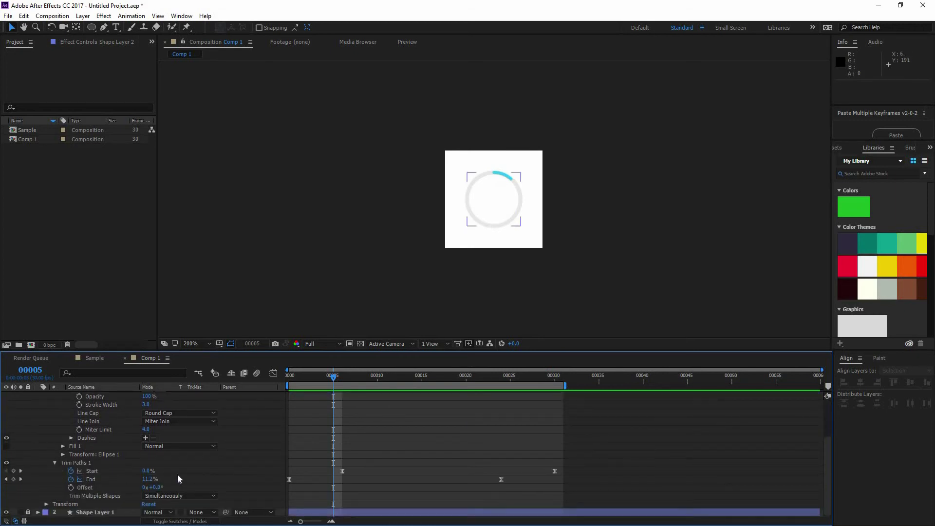
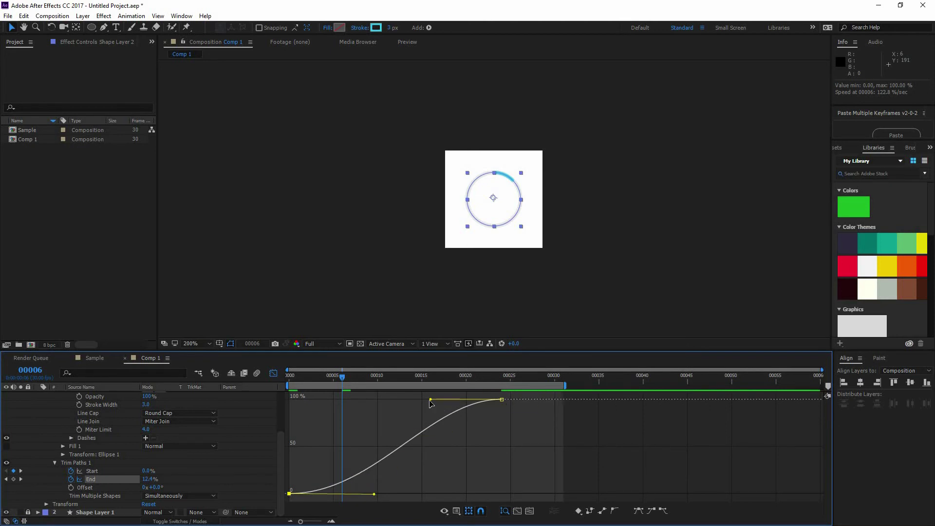
Lengthen the incoming easing handle of the last Trim Paths End keyframe toward frame 13 and play the animation.
left_click_drag(431, 399, 405, 400)
key("space")
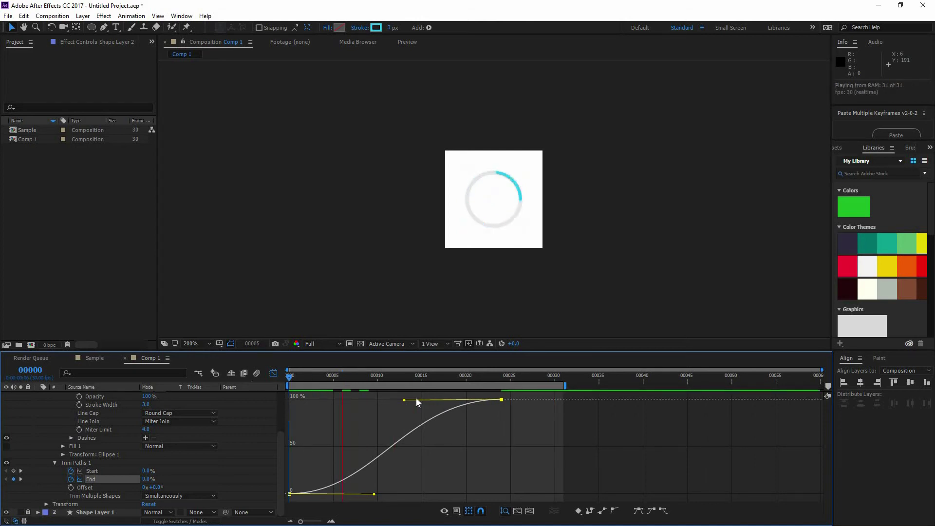
key("space")
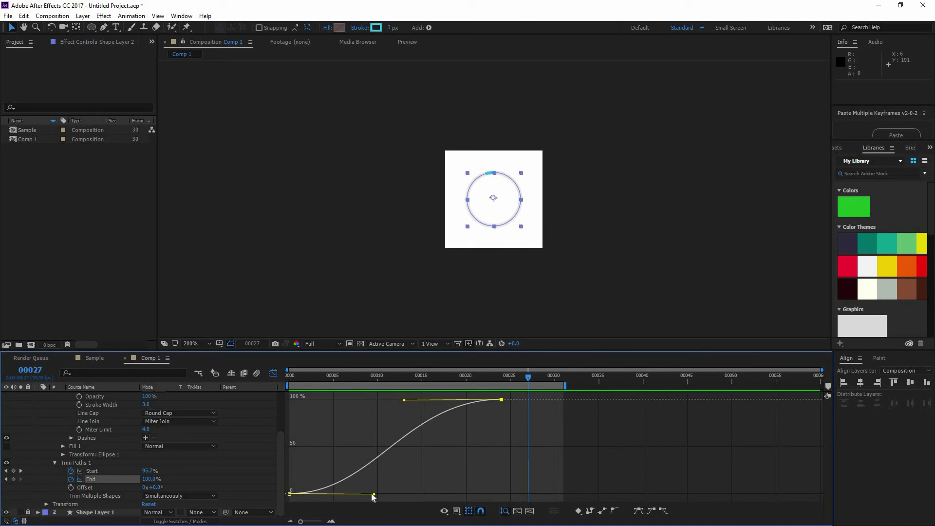
Lengthen the outgoing easing handle of the first Trim Paths Start keyframe to about frame 15.
left_click(117, 471, "shift")
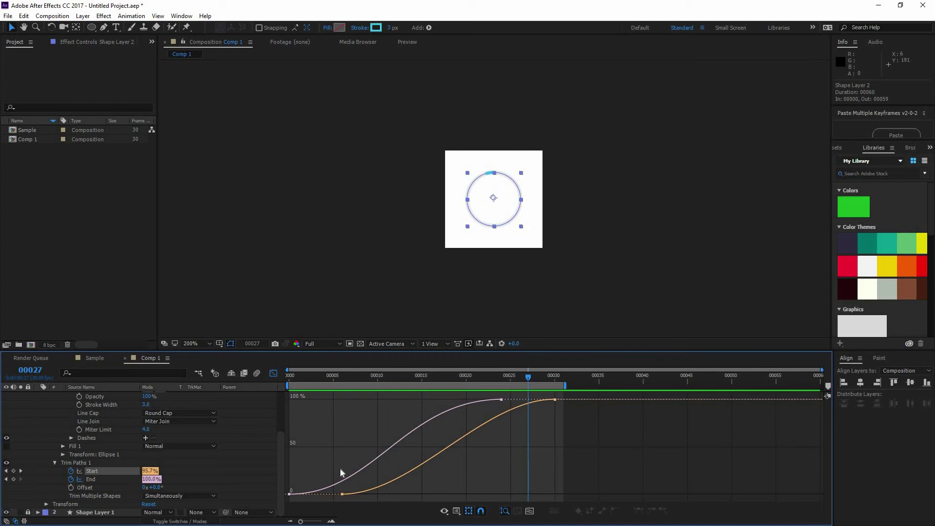
left_click(342, 493)
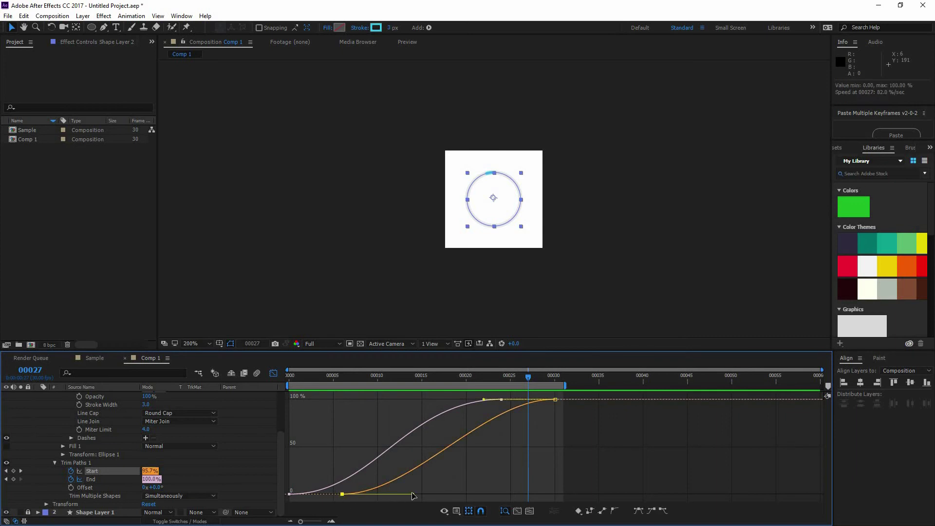
left_click_drag(413, 494, 426, 493)
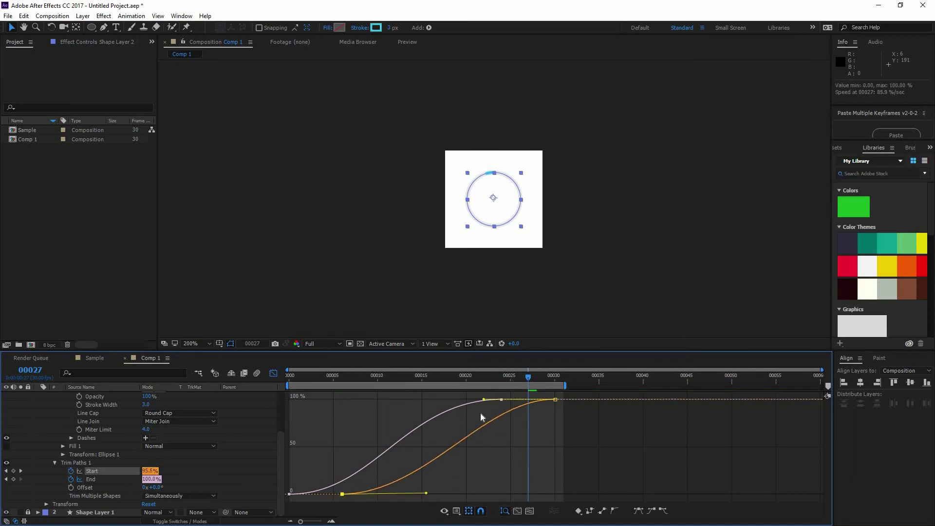
Lengthen the incoming easing handle of the Start curve's frame 30 keyframe, play the result, and return to the keyframe view.
left_click_drag(549, 395, 564, 403)
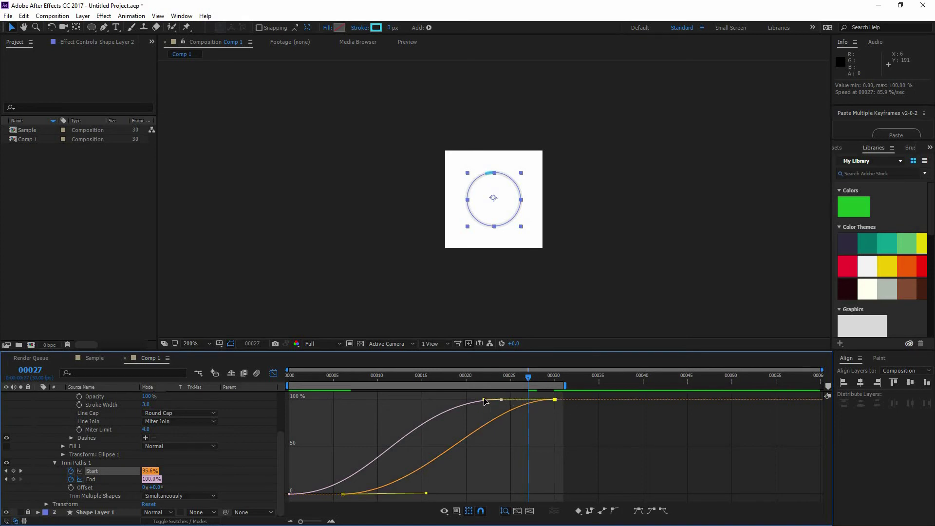
left_click_drag(487, 423, 428, 417)
left_click(522, 429)
left_click_drag(515, 379, 460, 421)
key("space")
key("space")
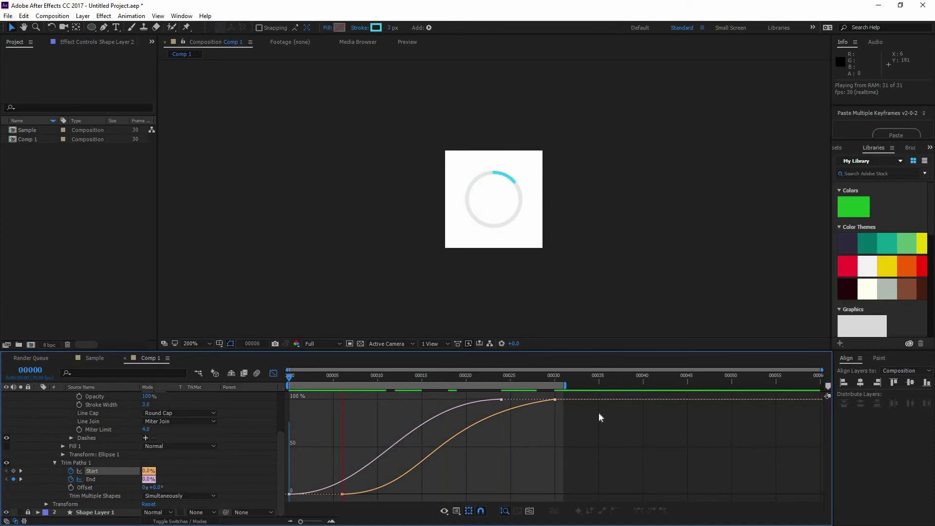
key("space")
left_click(273, 373)
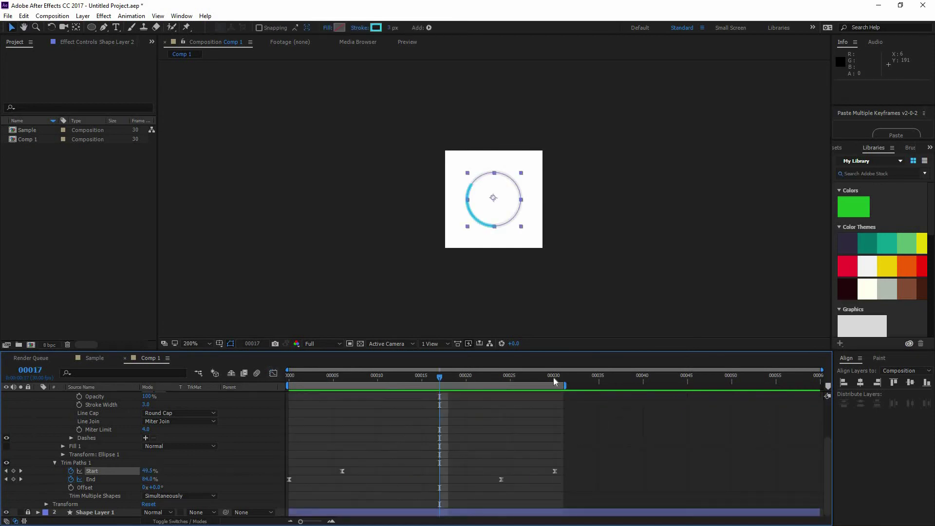
Try ending the work area at frame 33 and play the animation.
left_click(554, 376)
left_click(575, 379)
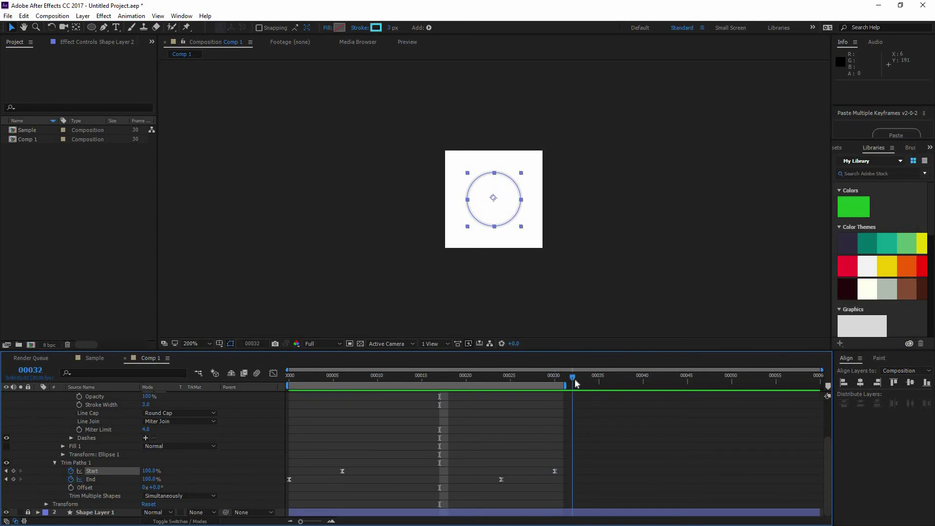
left_click_drag(557, 380, 579, 382)
key("n")
key("space")
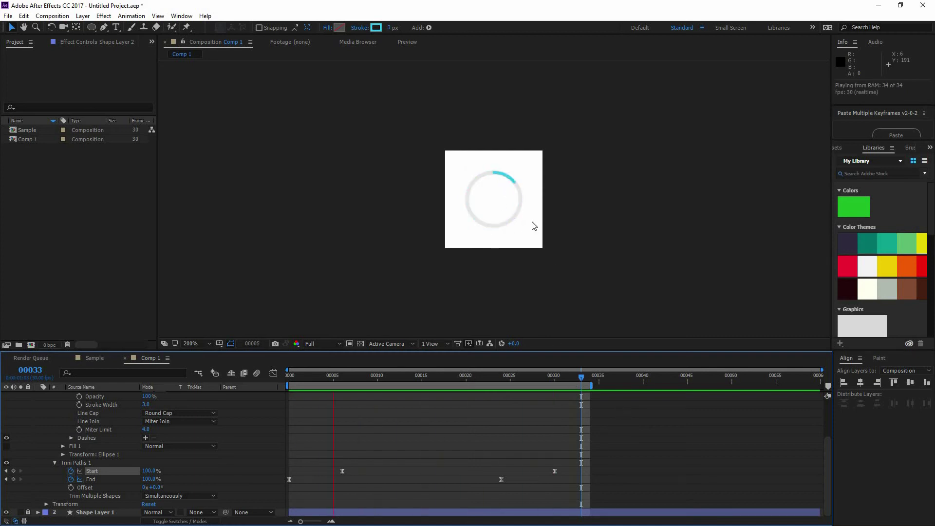
End the work area at frame 30 and play through the loop.
left_click(556, 376)
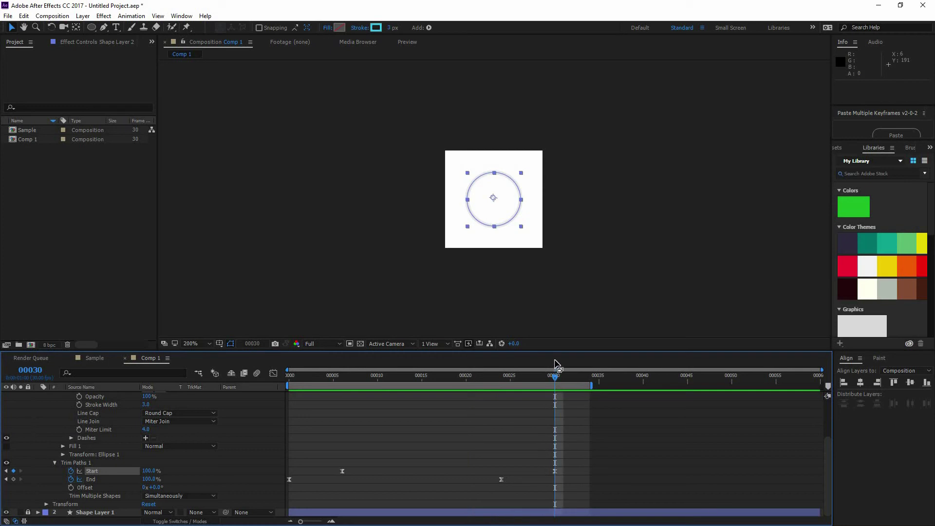
key("n")
key("space")
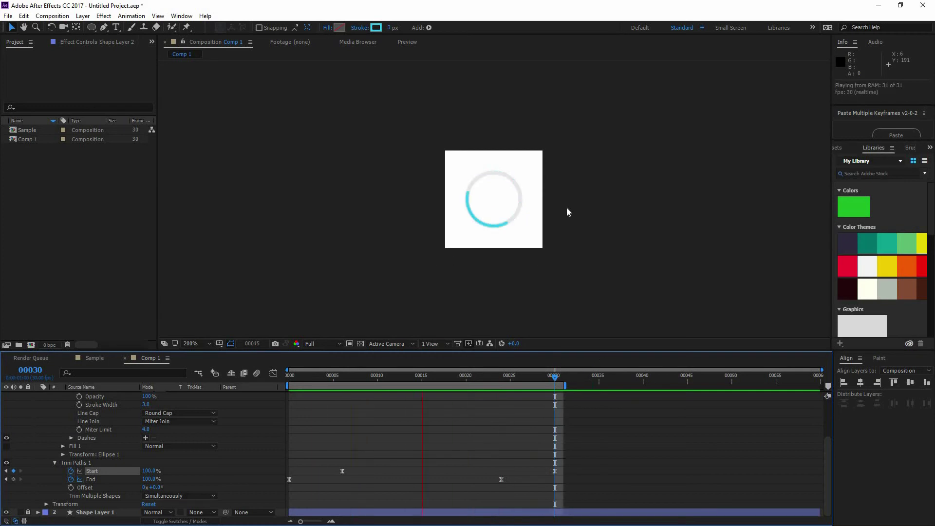
key("Page_Up")
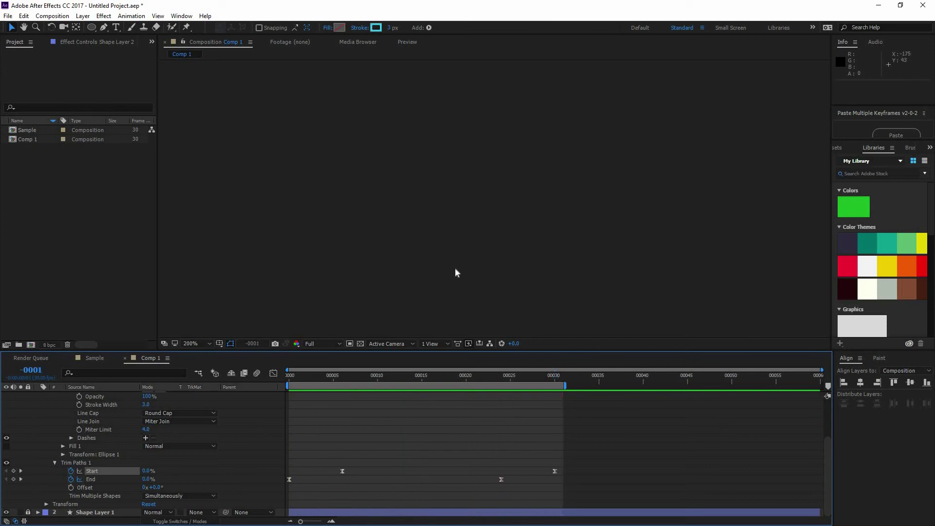
mouse_move(421, 377)
left_mouse_down()
mouse_move(367, 380)
mouse_move(377, 376)
left_mouse_up()
Place Comp 1 as a layer in the Sample composition.
left_click(93, 358)
left_click(88, 358)
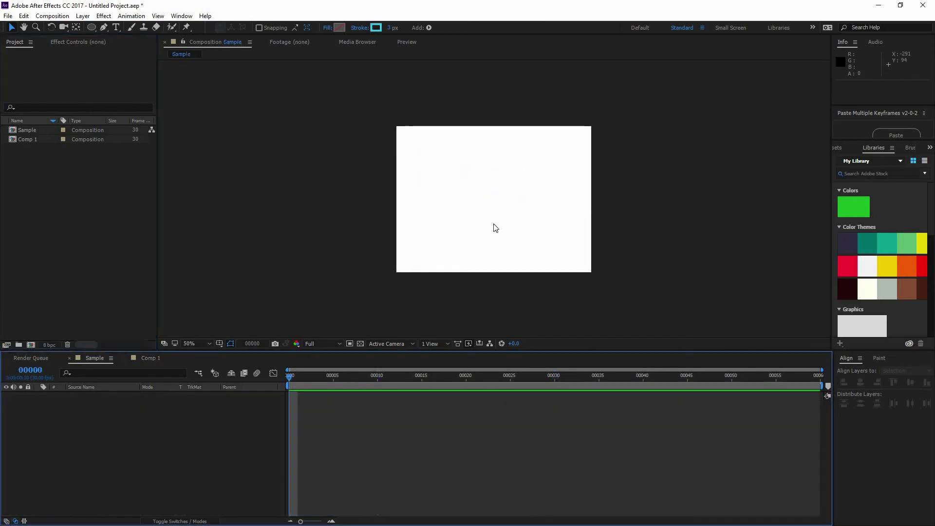
left_click(31, 140)
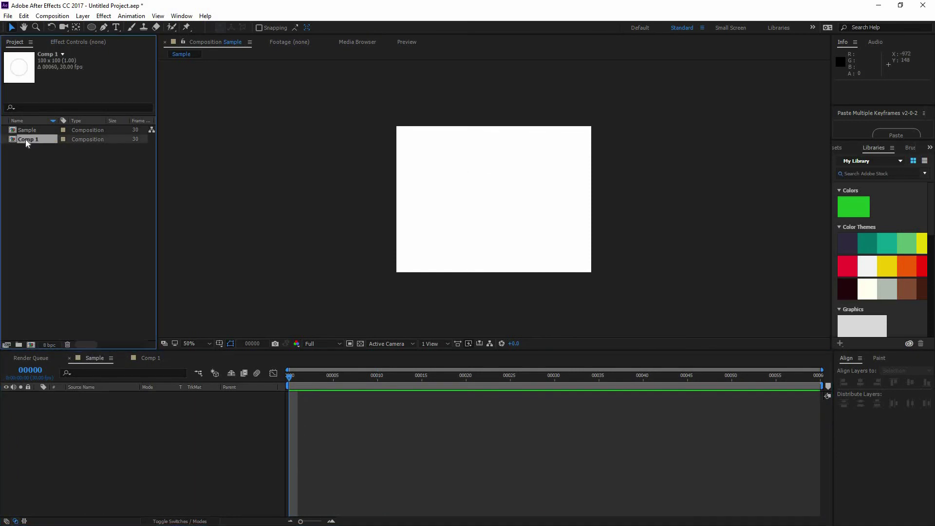
left_click_drag(150, 495, 153, 456)
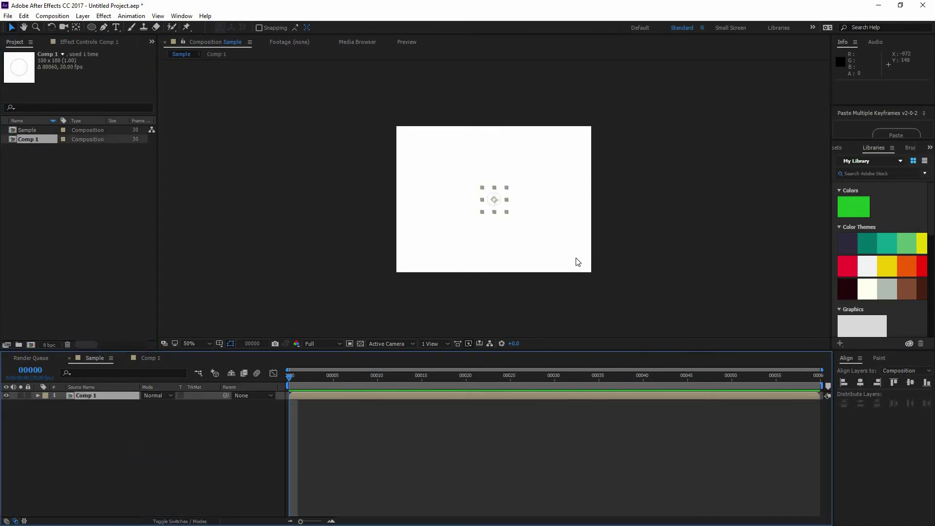
Play the Sample composition with the nested loading ring at 100% and 50% magnification.
left_click(538, 214)
key("slash")
key("space")
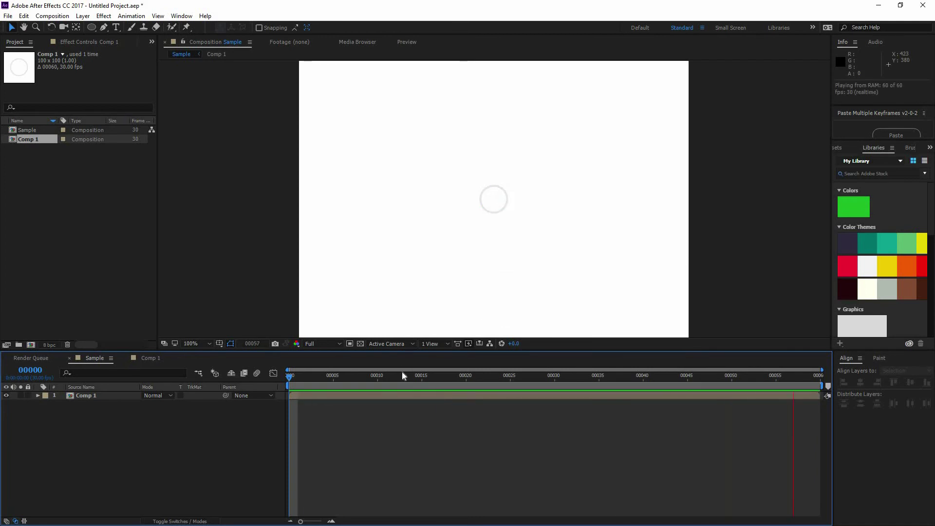
key("space")
left_click_drag(375, 378, 200, 384)
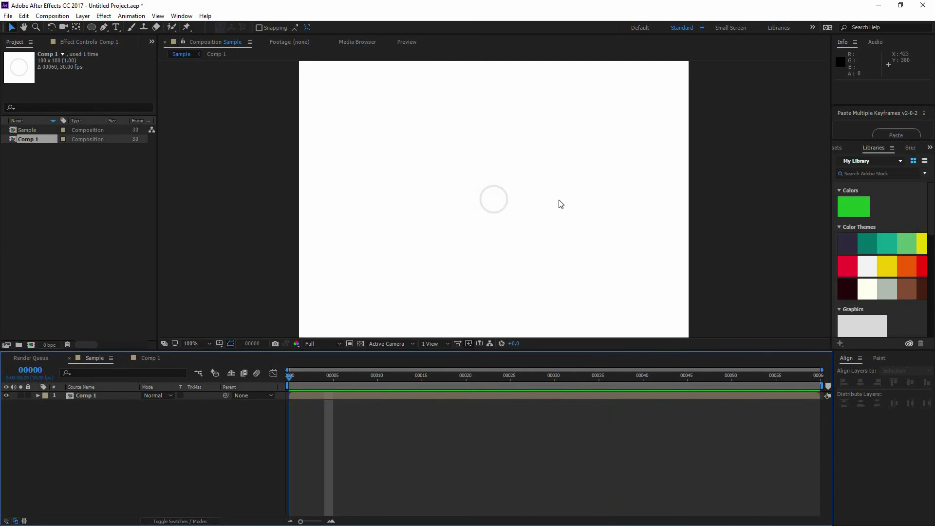
scroll(560, 211, "down", 1)
key("space")
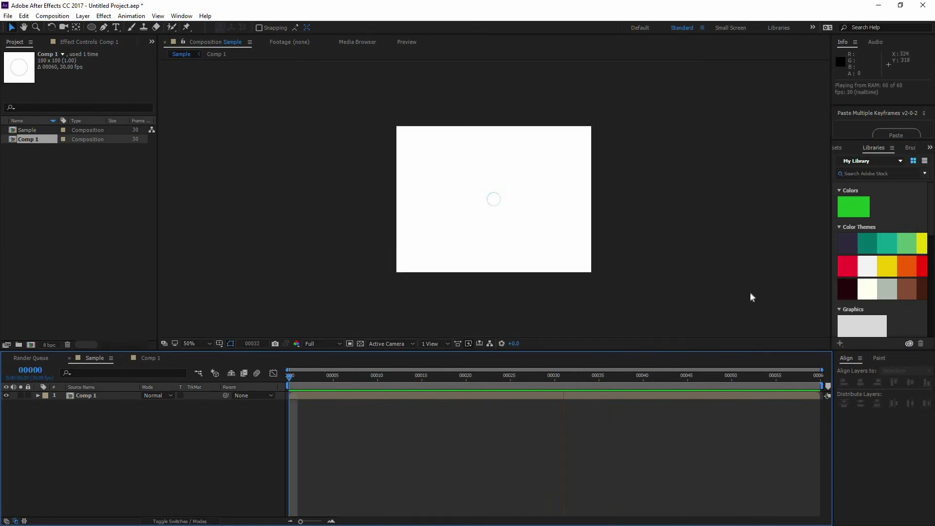
key("space")
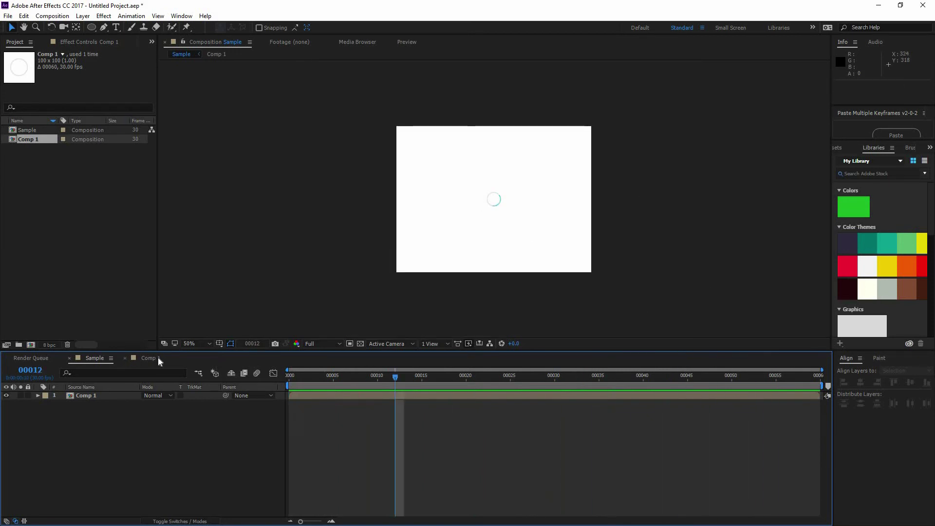
Trim the Comp 1 composition to its work area.
left_click(158, 359)
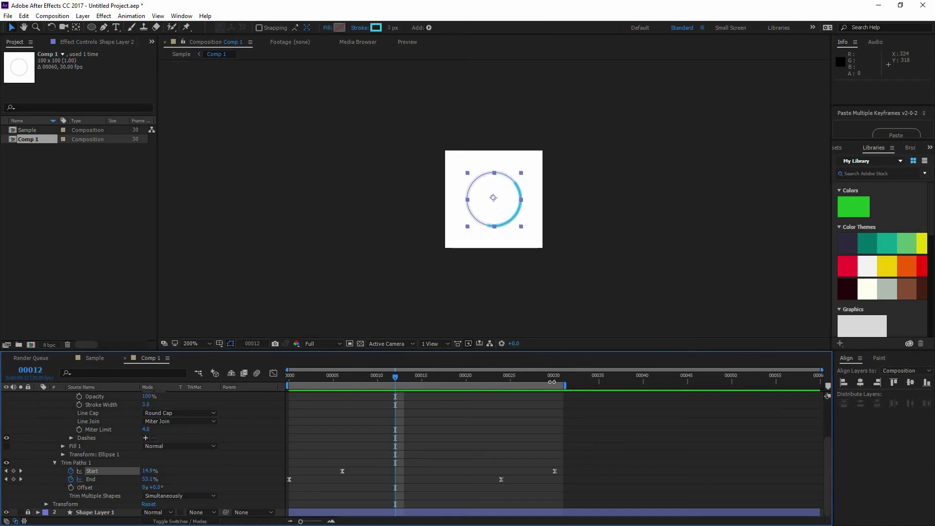
key("shift+Escape")
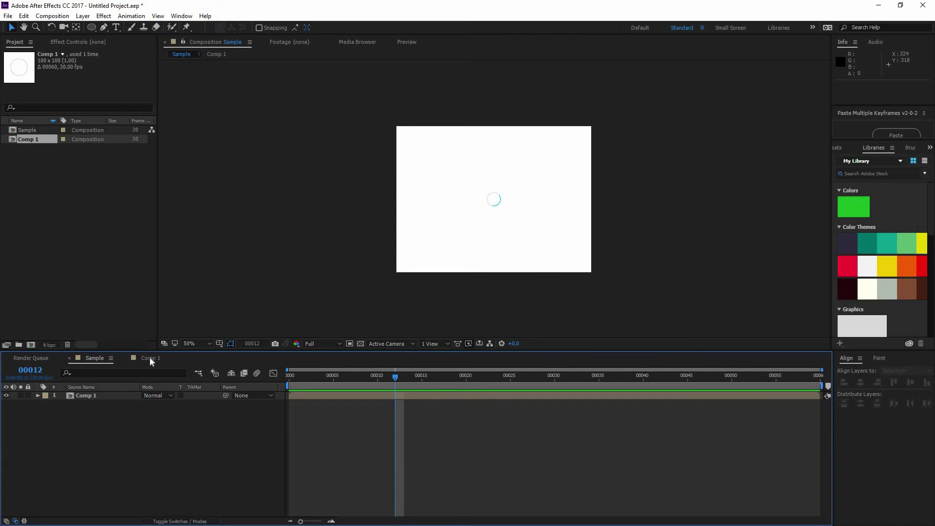
key("shift+Escape")
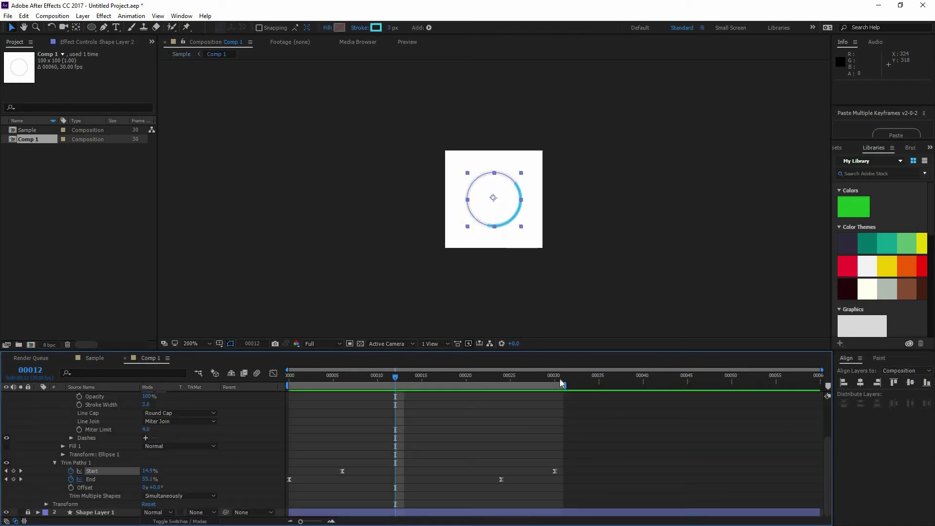
right_click(516, 385)
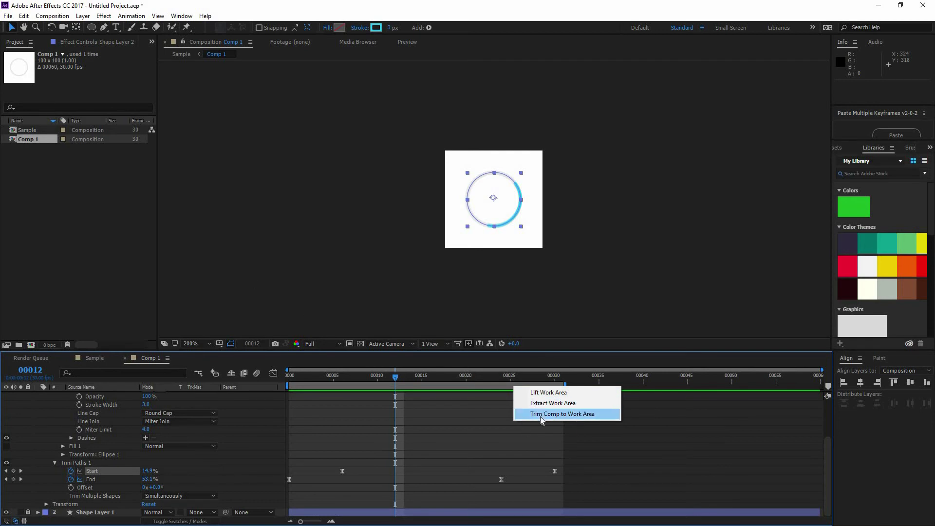
key("space")
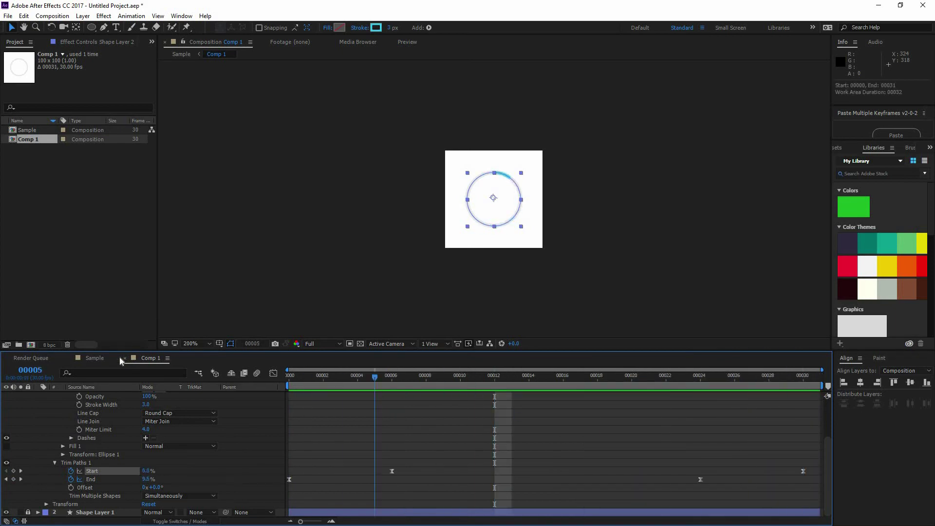
key("space")
Go to frame 30 of the Sample composition and enable time remapping on the Comp 1 layer.
left_click(94, 358)
left_click_drag(312, 378, 556, 373)
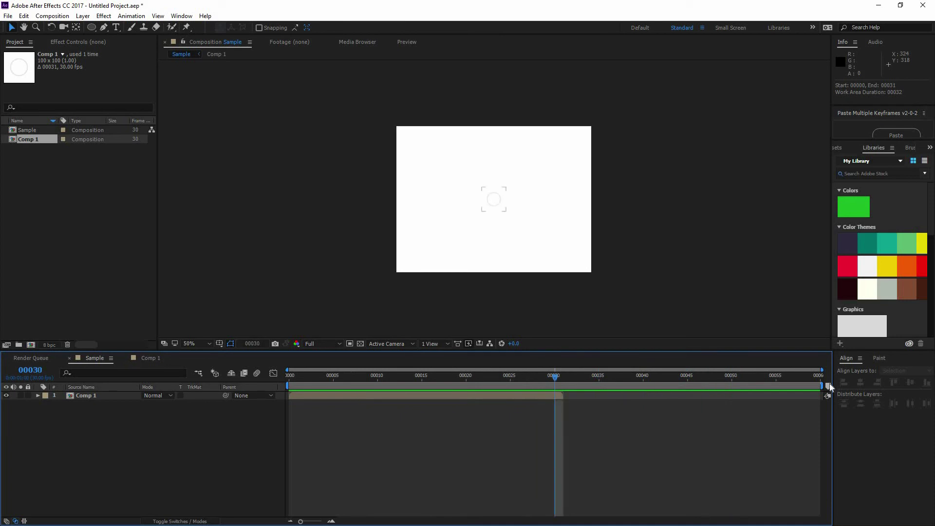
left_click(99, 398)
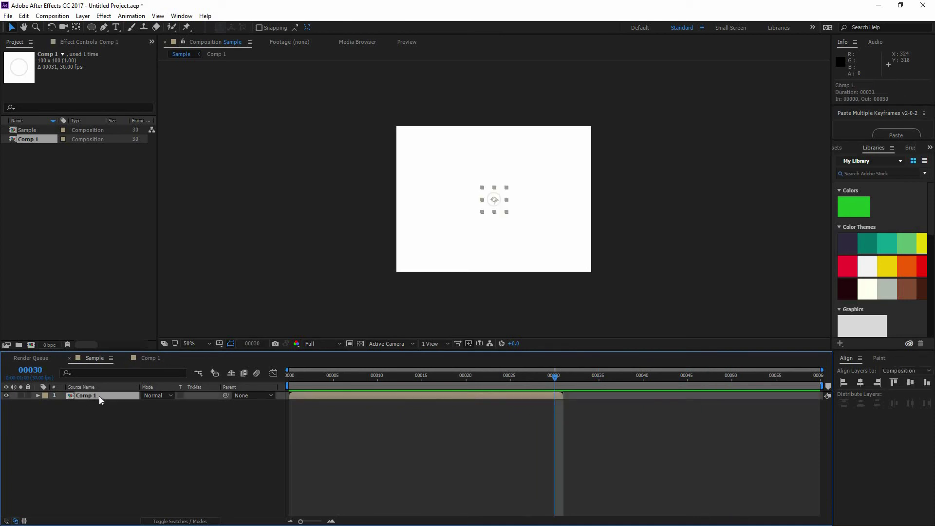
left_click(107, 397)
right_click(109, 397)
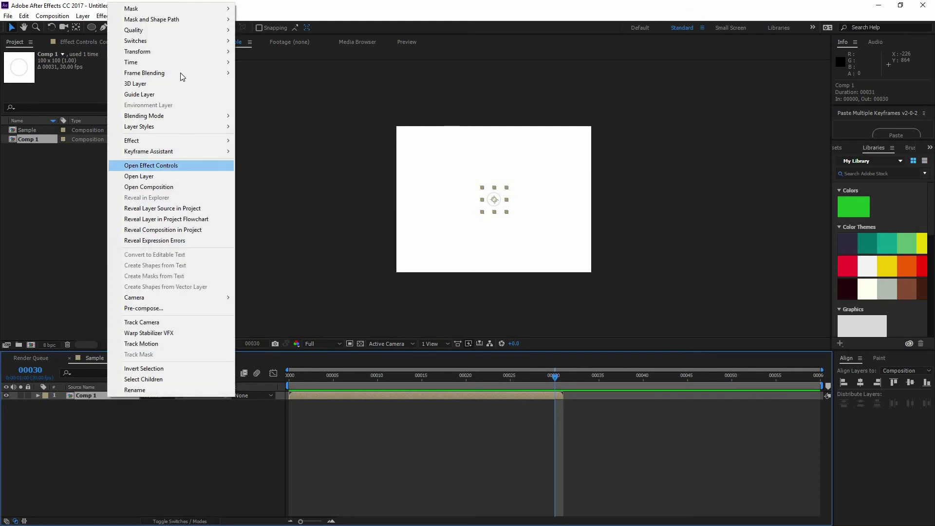
mouse_move(169, 62)
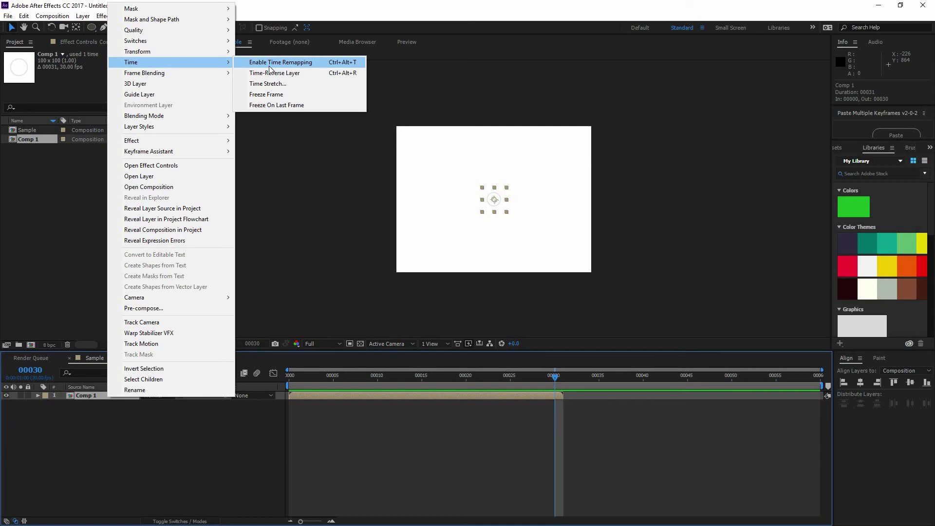
left_click(269, 62)
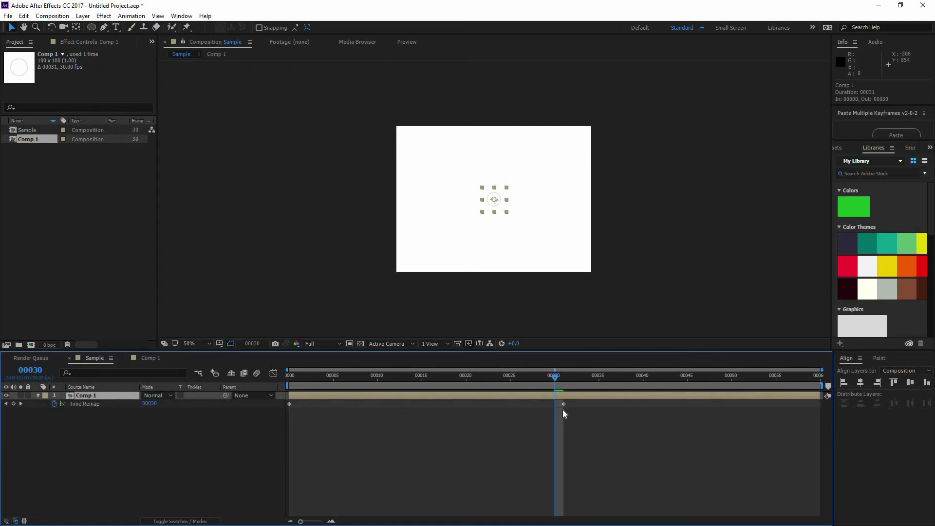
Check frame 31 in Sample and Comp 1, and add a Time Remap keyframe to the Comp 1 layer at frame 30 in Sample.
left_click(564, 375)
left_click(556, 148)
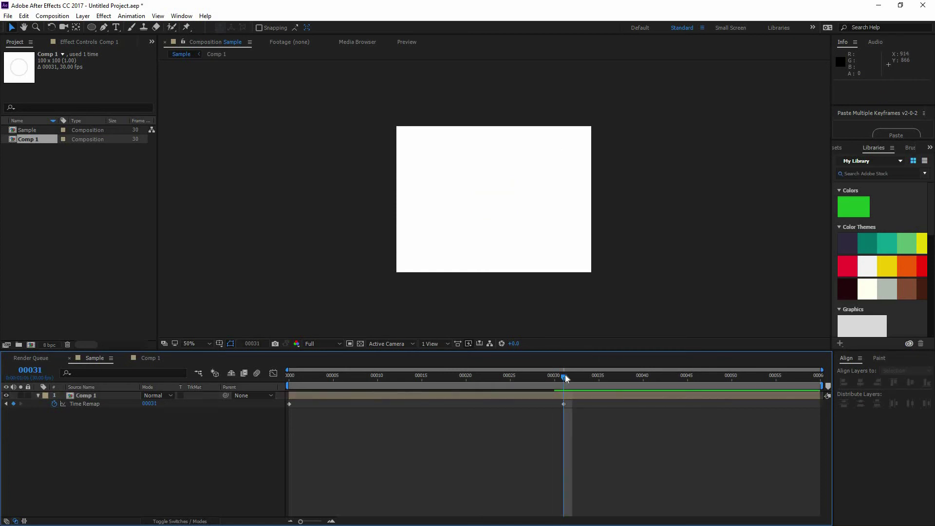
left_click(146, 358)
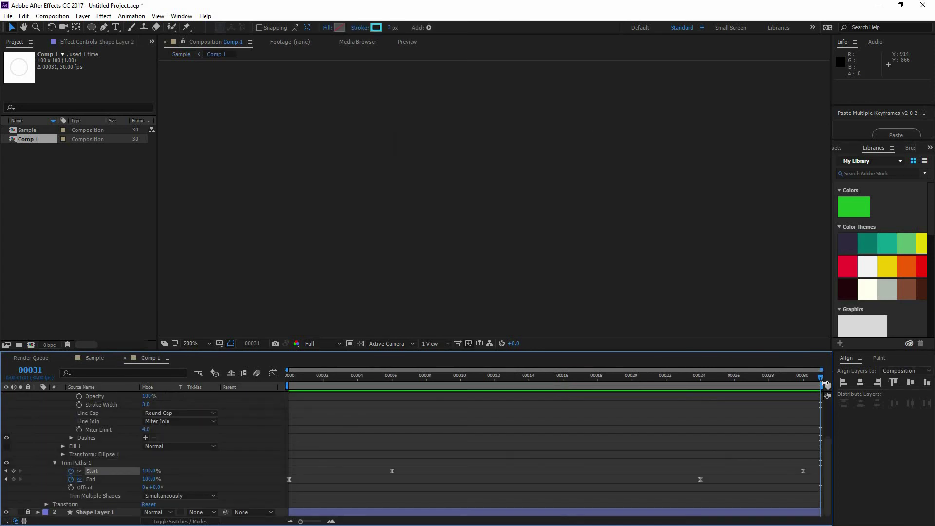
key("shift+comma")
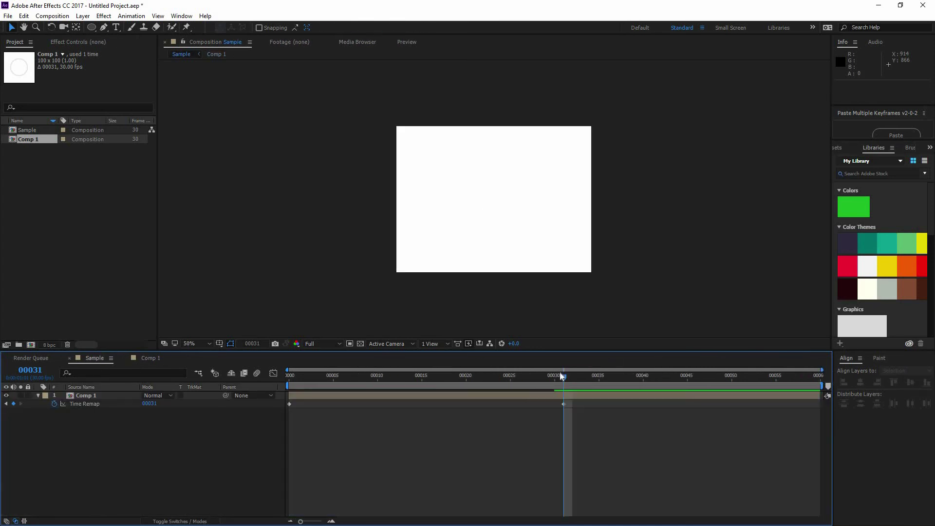
left_click(555, 378)
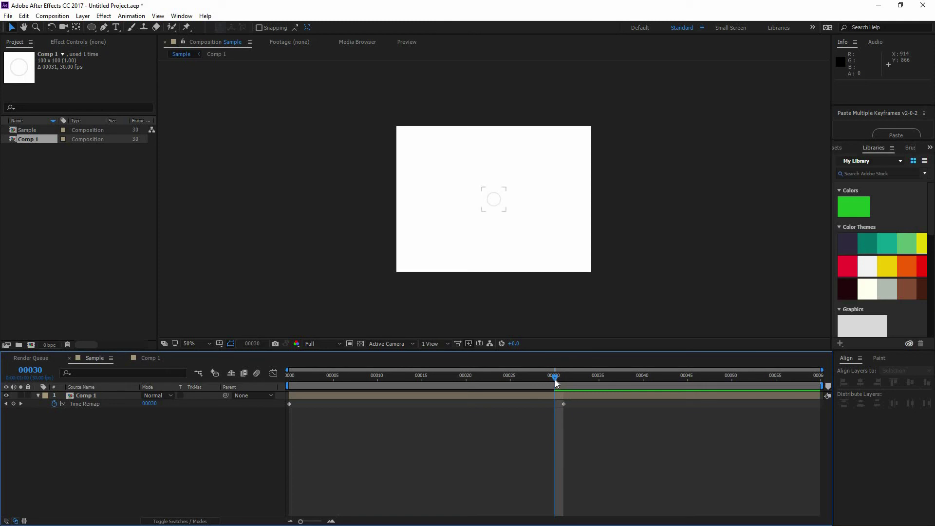
left_click(13, 404)
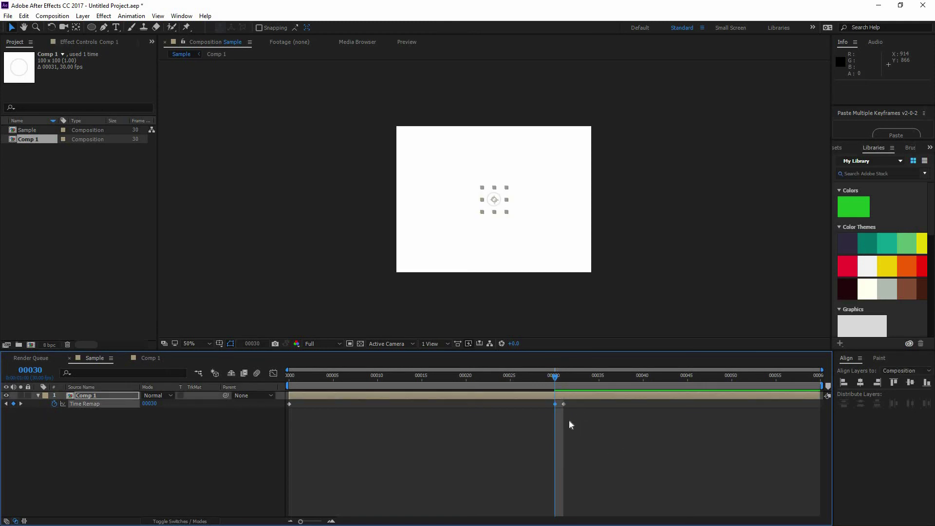
Delete the Time Remap keyframe at frame 31 on the Comp 1 layer and play back the Sample composition.
left_click(563, 405)
key("Delete")
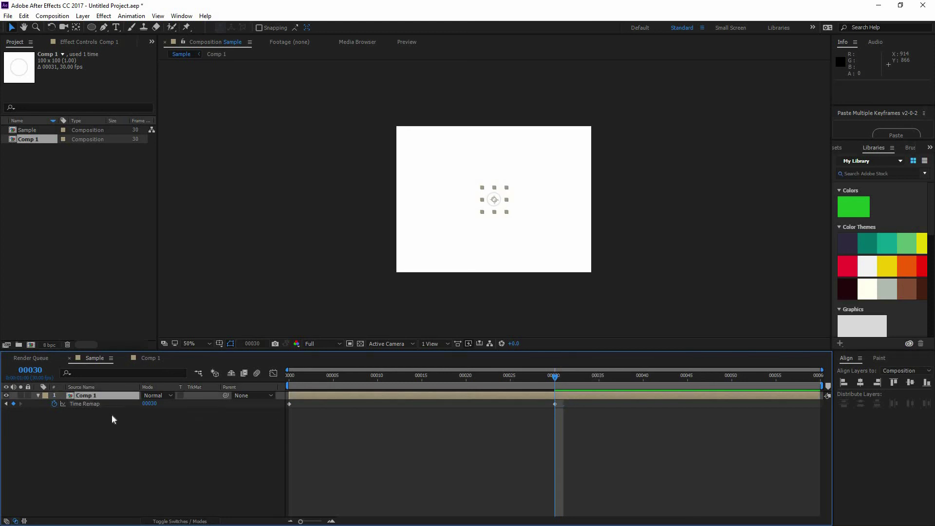
key("space")
left_click_drag(275, 390, 273, 390)
left_click(466, 453)
left_click_drag(515, 379, 484, 388)
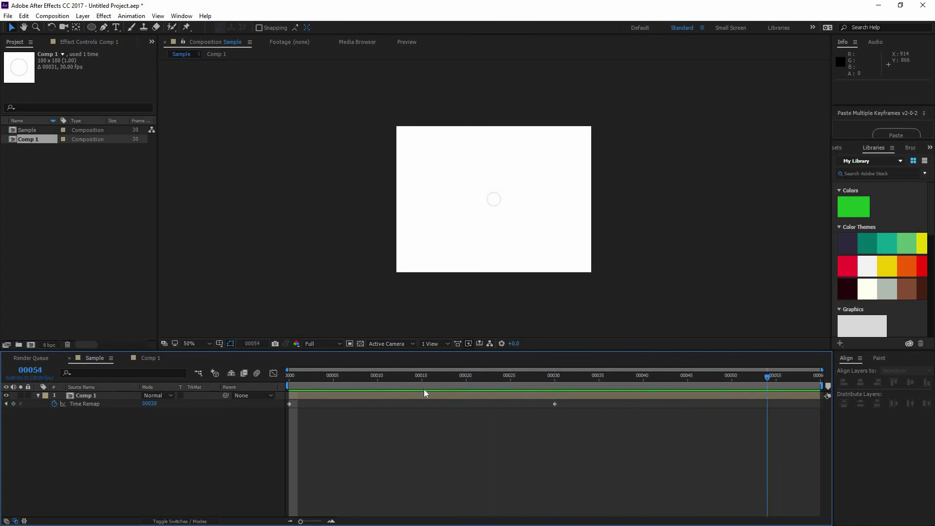
Add the expression loopOut(type = "cycle", numKeyframes = 0) to the Comp 1 layer's Time Remap property.
left_click(54, 404, "alt")
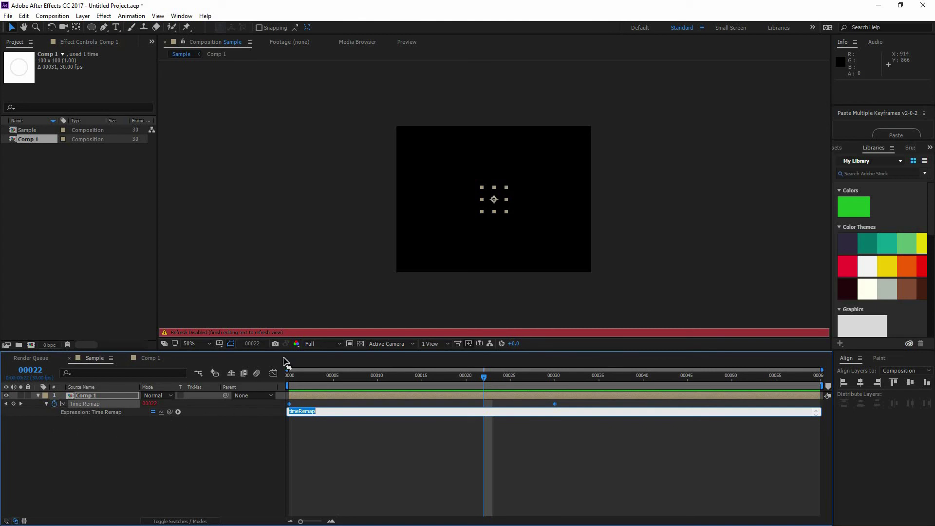
left_click(178, 412)
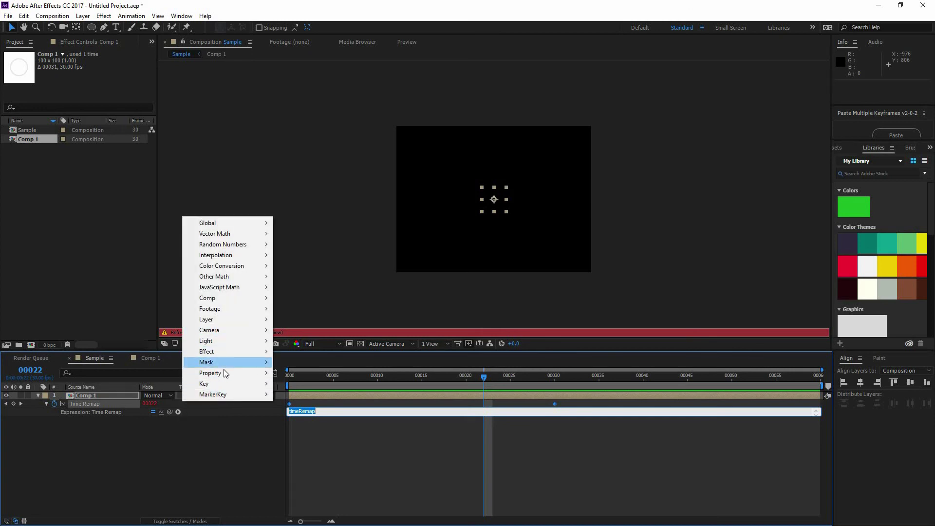
mouse_move(224, 370)
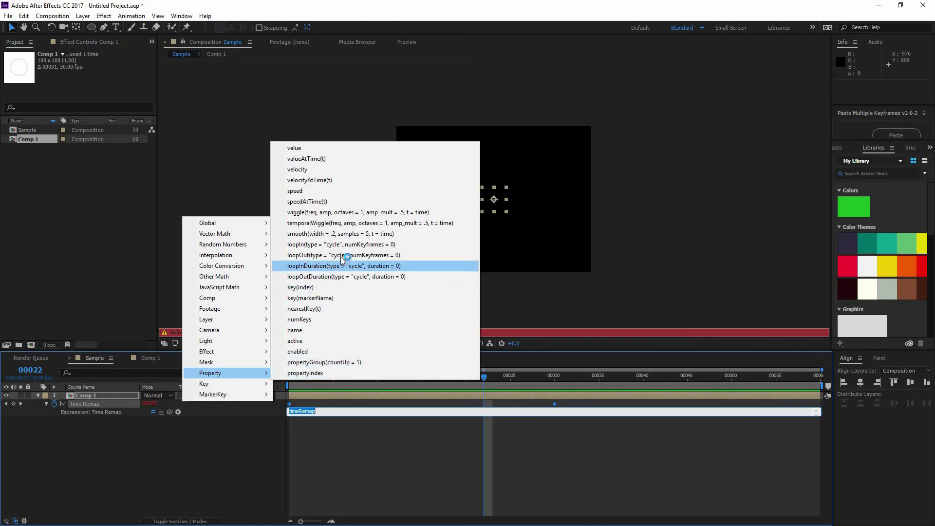
left_click(332, 255)
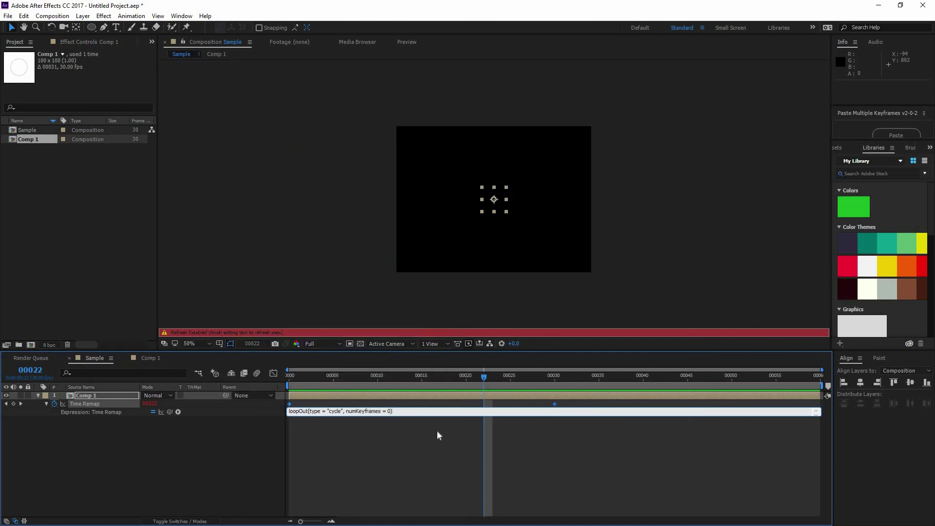
left_click(444, 447)
Scrub through the Sample composition and play it from frame 0 to check the looping ring.
left_click(513, 375)
left_click_drag(612, 380, 277, 367)
key("space")
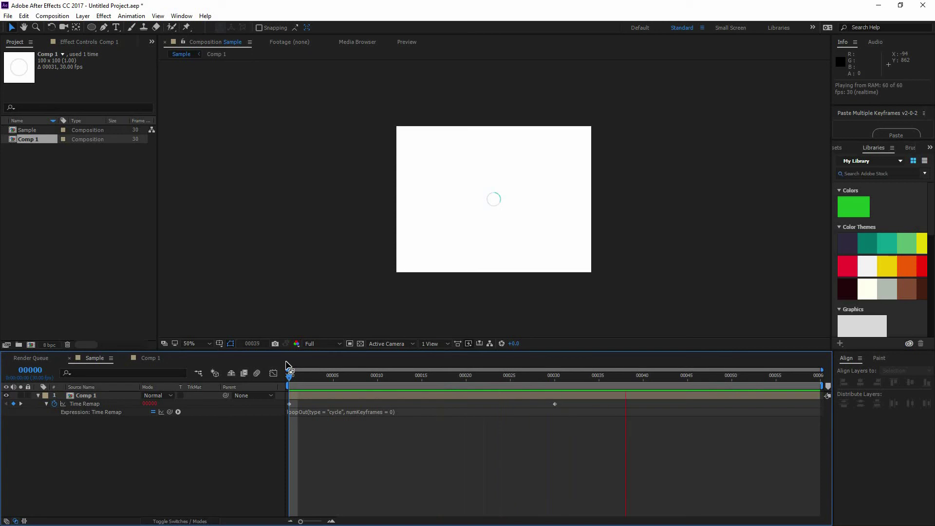
key("space")
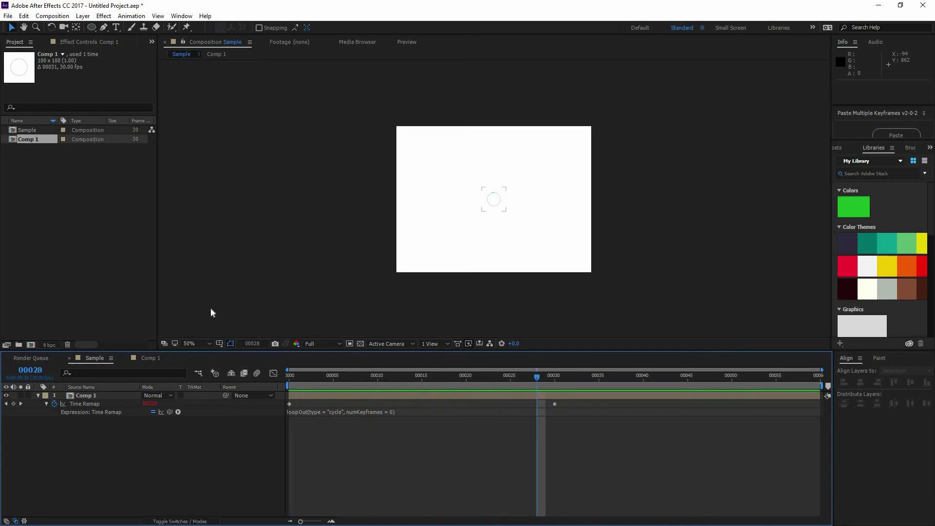
Set the Sample composition's duration to 90 frames.
right_click(34, 130)
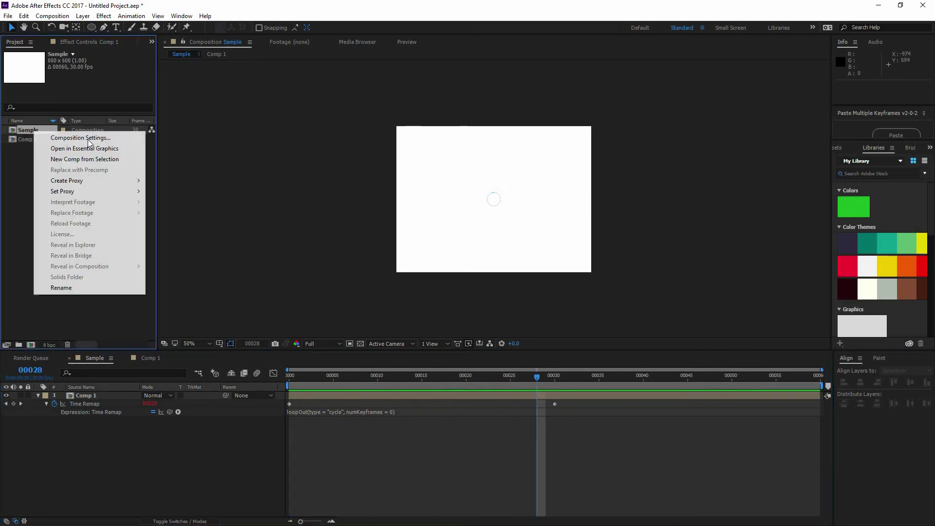
left_click(93, 140)
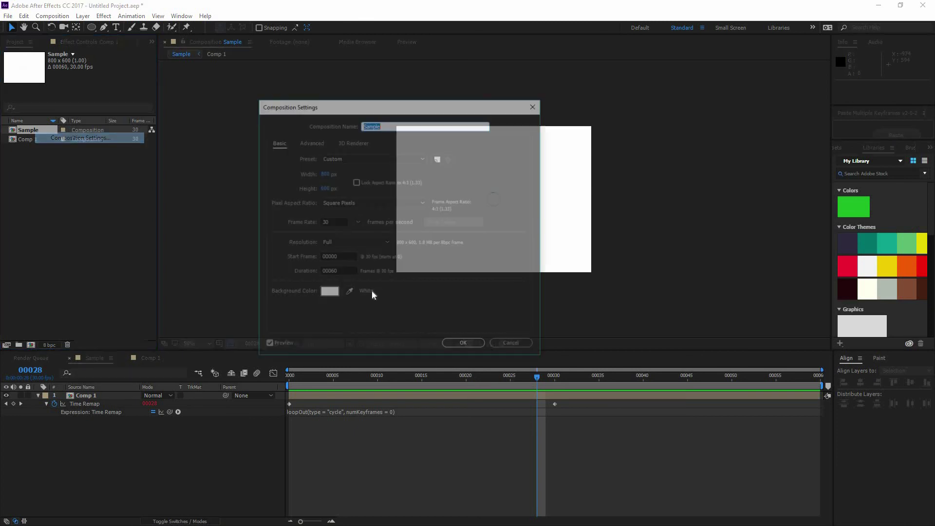
left_click(341, 272)
left_click_drag(362, 279, 322, 272)
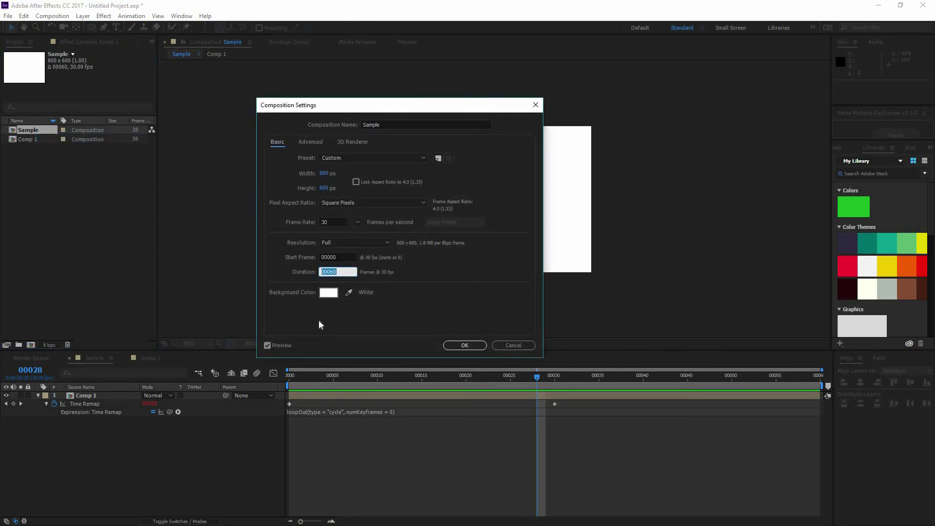
type("90")
left_click(476, 343)
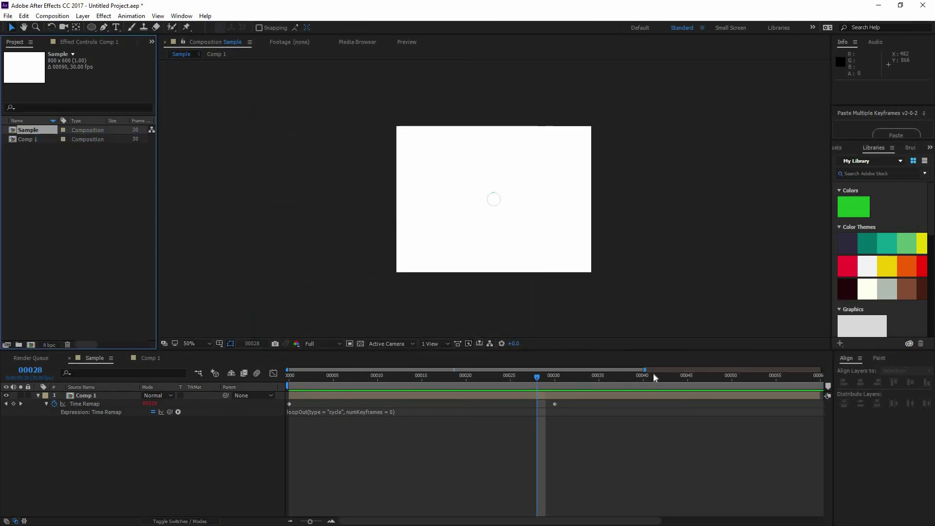
Extend the Comp 1 layer to the end of the 90-frame Sample timeline and scrub back to frame 37.
left_click_drag(644, 371, 839, 373)
left_click_drag(662, 377, 714, 393)
left_click_drag(644, 396, 822, 396)
left_click_drag(714, 379, 507, 378)
Move the loading ring from the centre to the upper-left area of the Sample frame and scrub through its loop.
key("period")
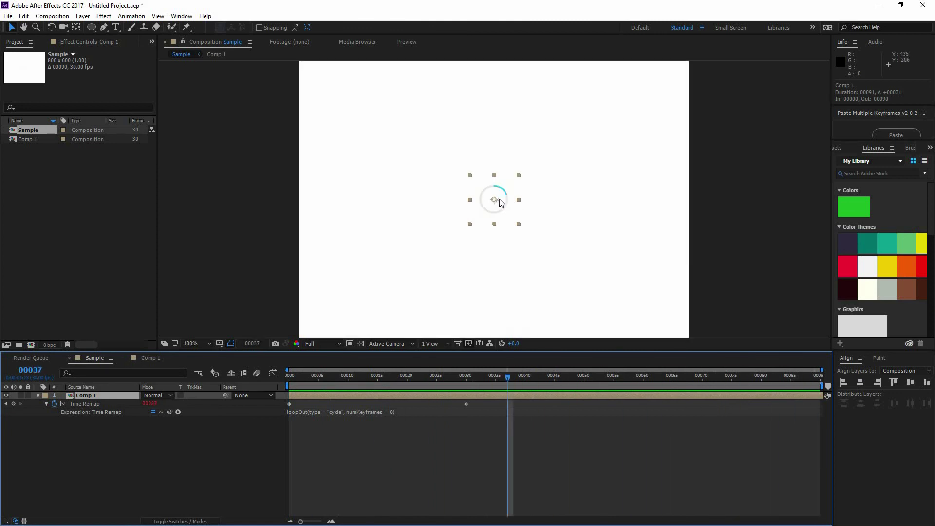
left_click_drag(499, 204, 389, 131)
scroll(407, 149, "up", 1)
scroll(411, 155, "down", 2)
key("period")
left_click_drag(383, 130, 379, 127)
left_click(526, 441)
scroll(471, 160, "down", 1)
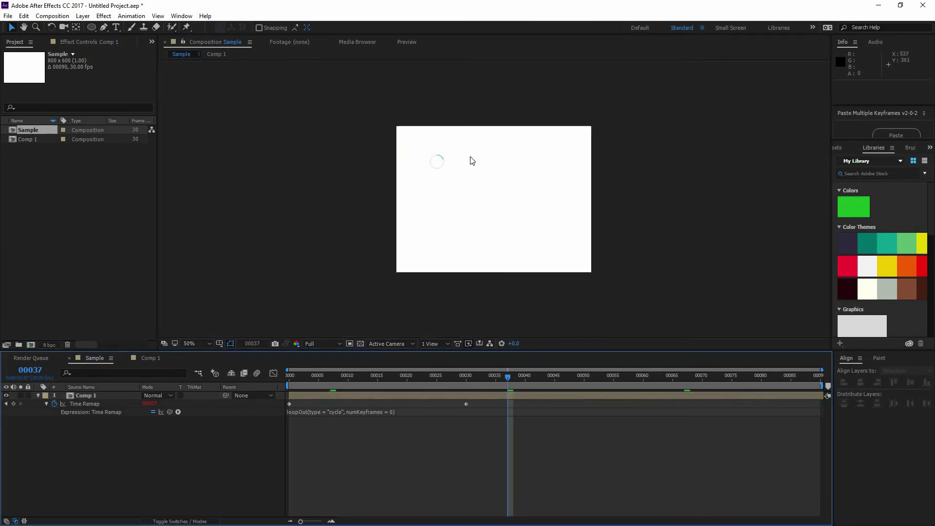
left_click_drag(402, 377, 689, 389)
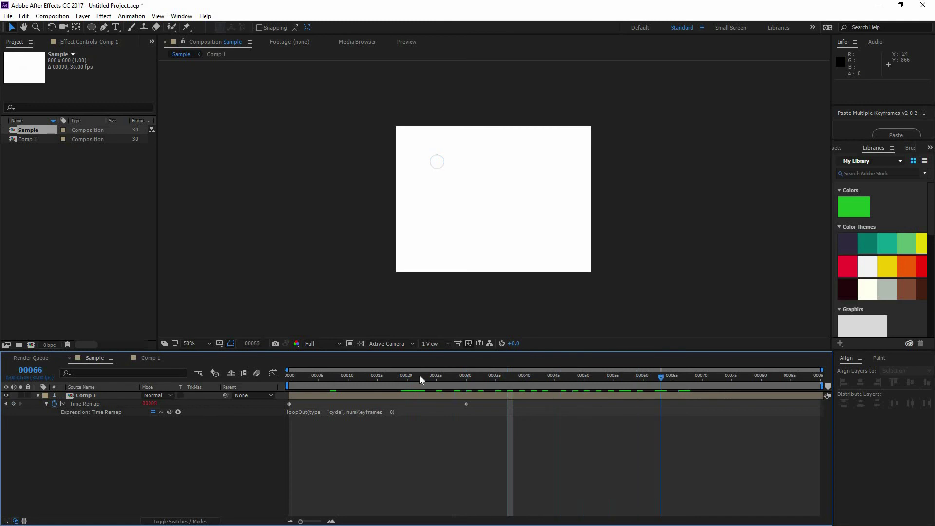
left_click_drag(592, 384, 268, 428)
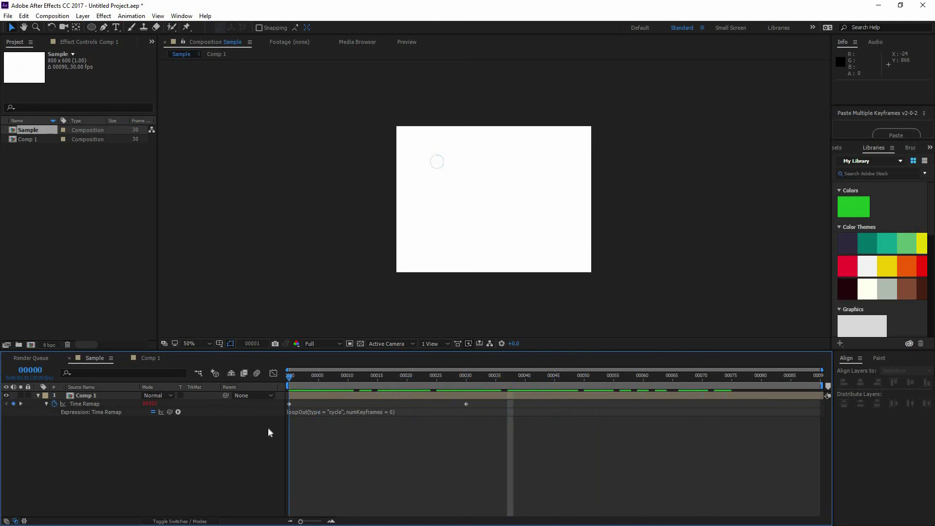
Rename the Comp 1 composition as Loading1.
left_click(29, 139)
right_click(30, 140)
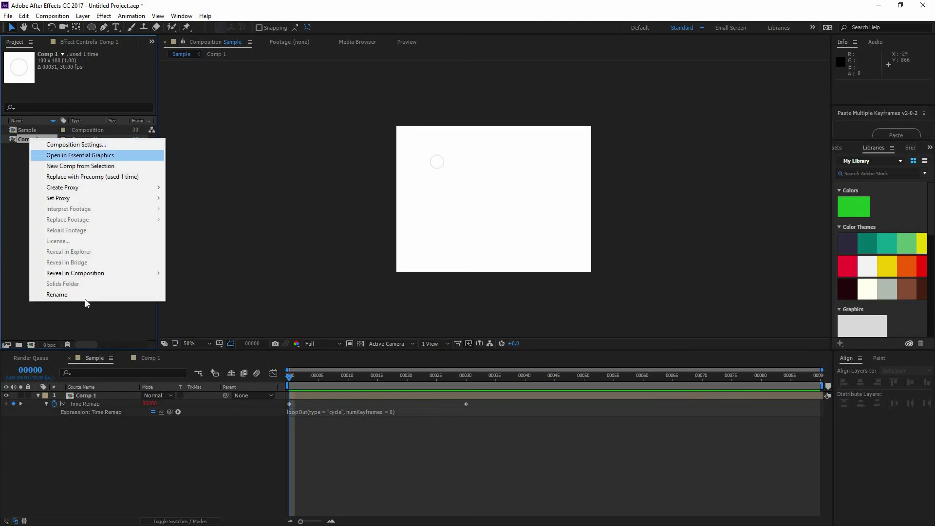
left_click(104, 294)
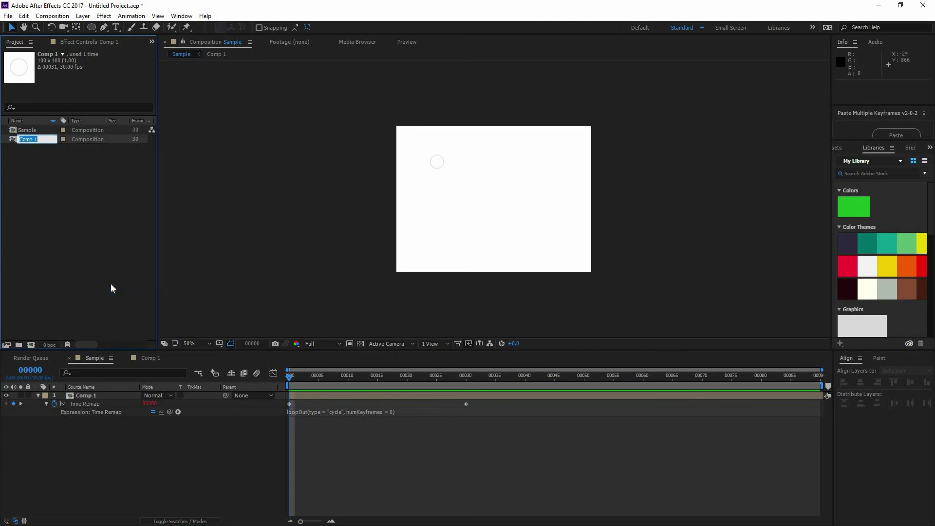
type("Loading1")
key("Return")
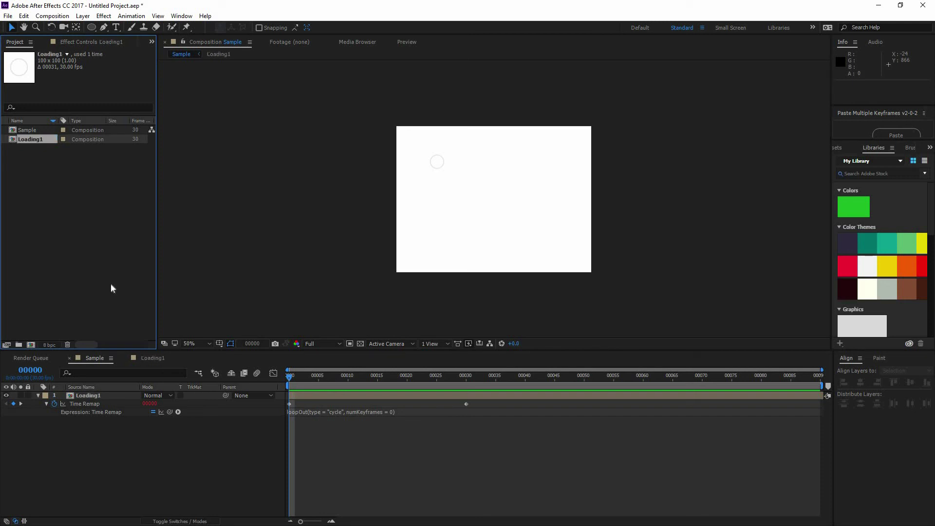
left_click(151, 435)
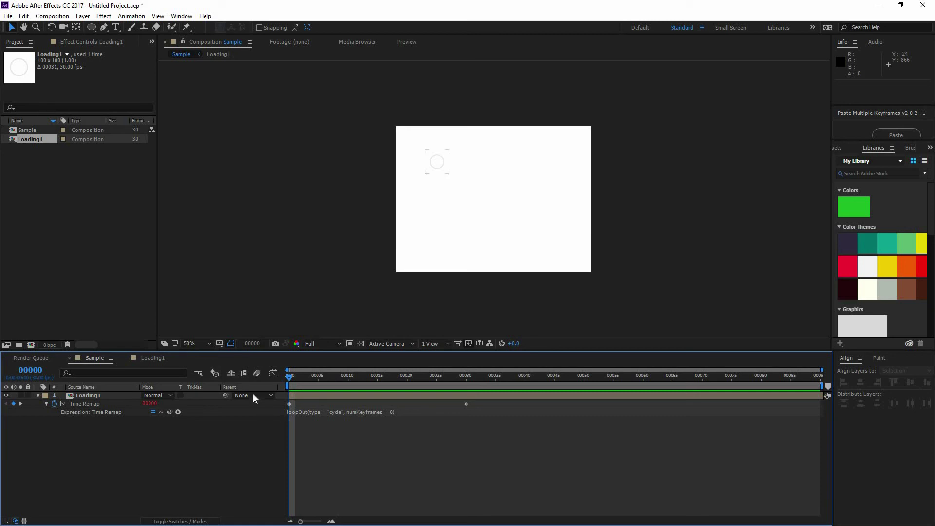